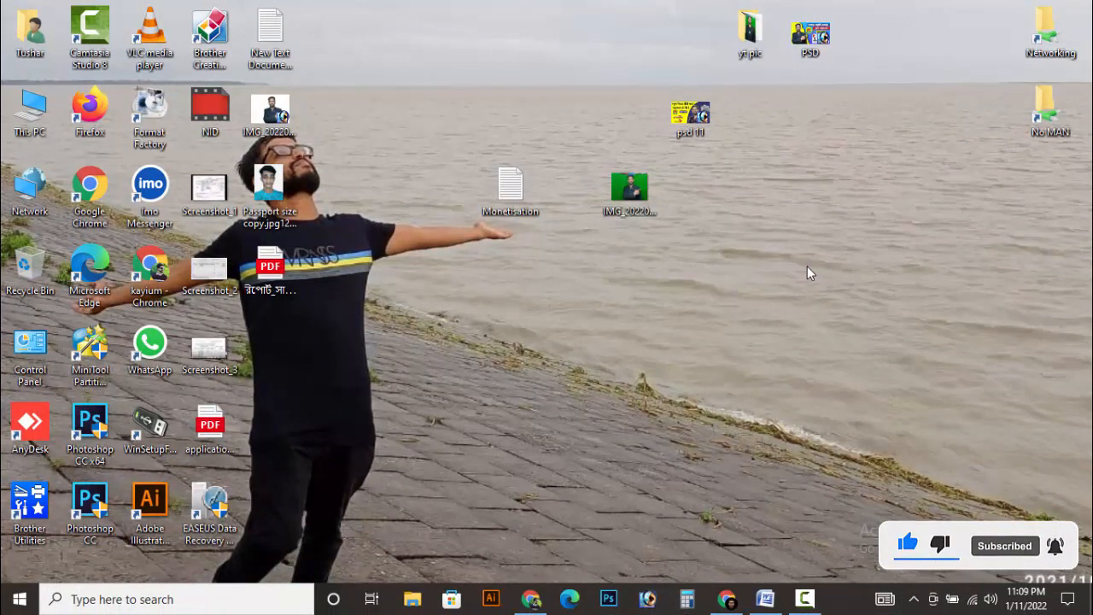
In a new Chrome tab, search Google for the Bangladesh NID application system.
{"action": "left_click", "coordinate": [530, 600]}
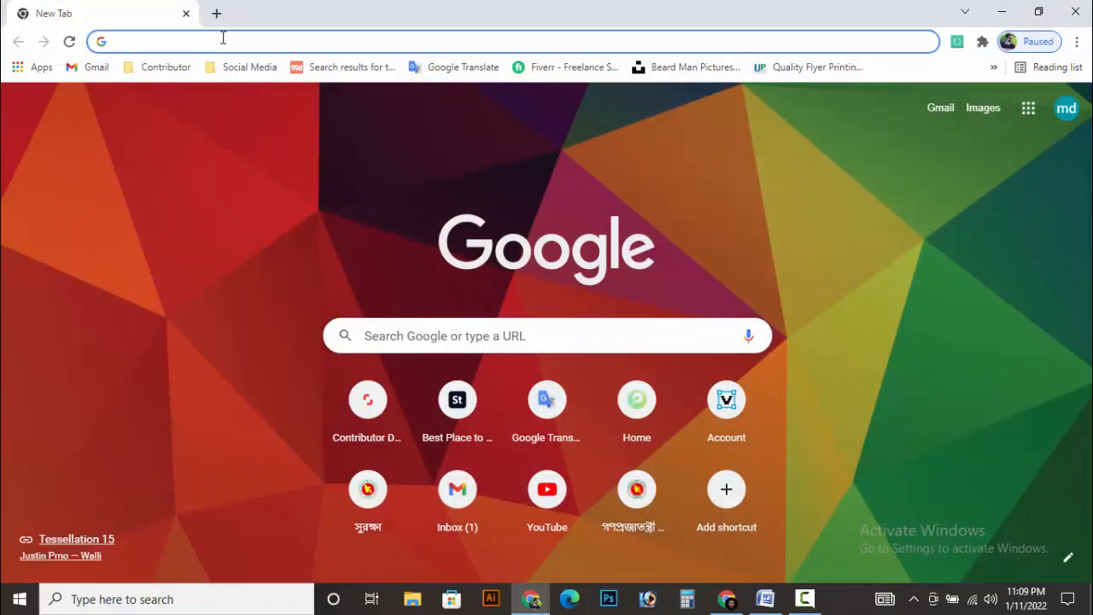
{"action": "type", "text": "ban"}
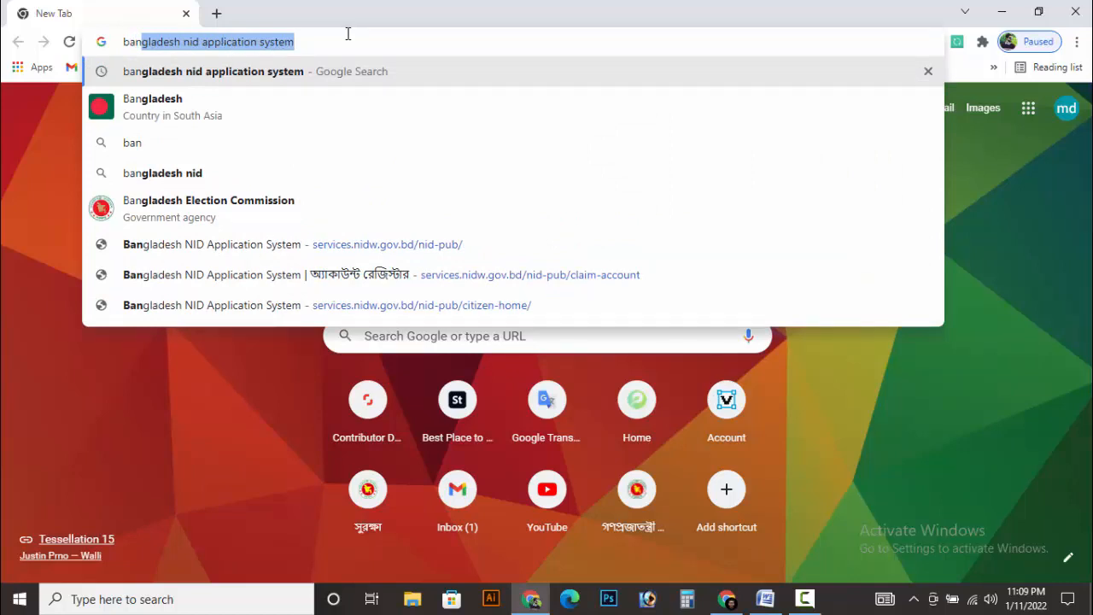
{"action": "key", "text": "Return"}
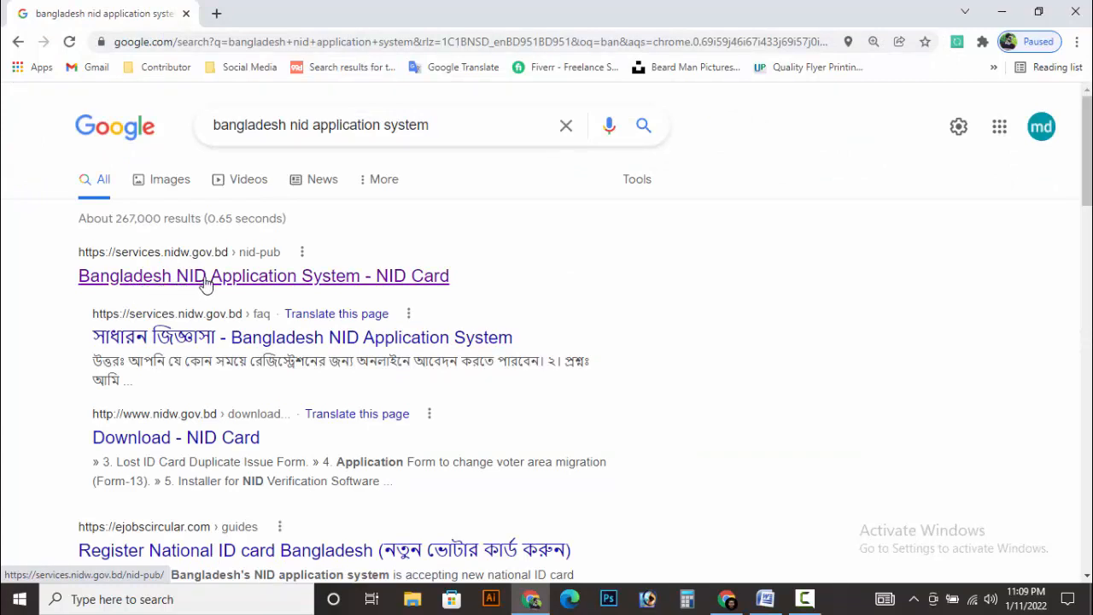
Open the Bangladesh NID Application System site and go to its ডাউনলোড form page.
{"action": "left_click", "coordinate": [353, 276]}
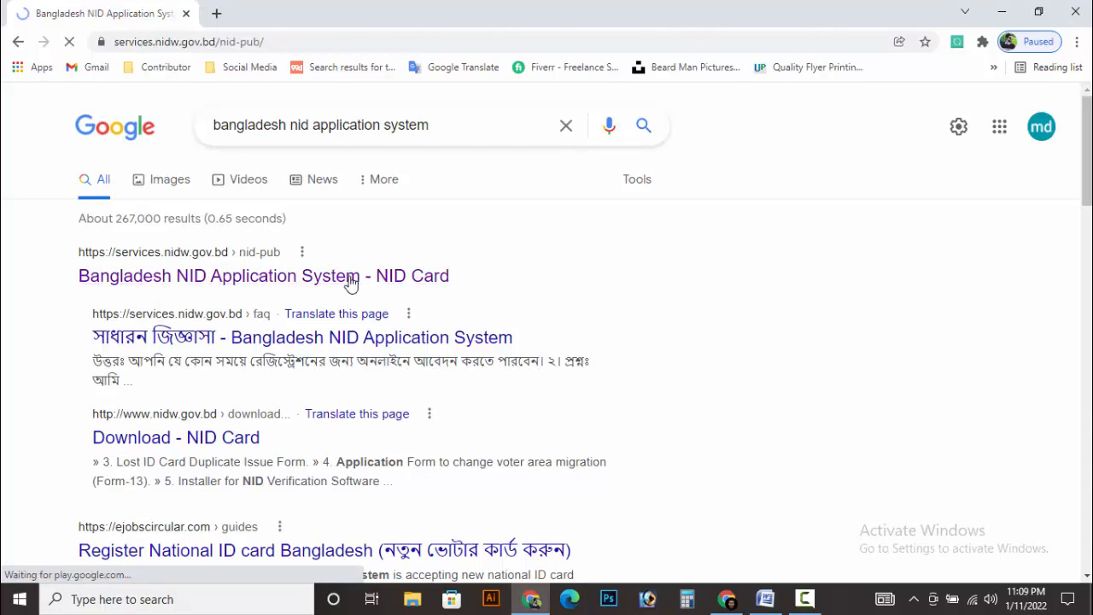
{"action": "scroll", "coordinate": [595, 277], "scroll_direction": "down", "scroll_amount": 1}
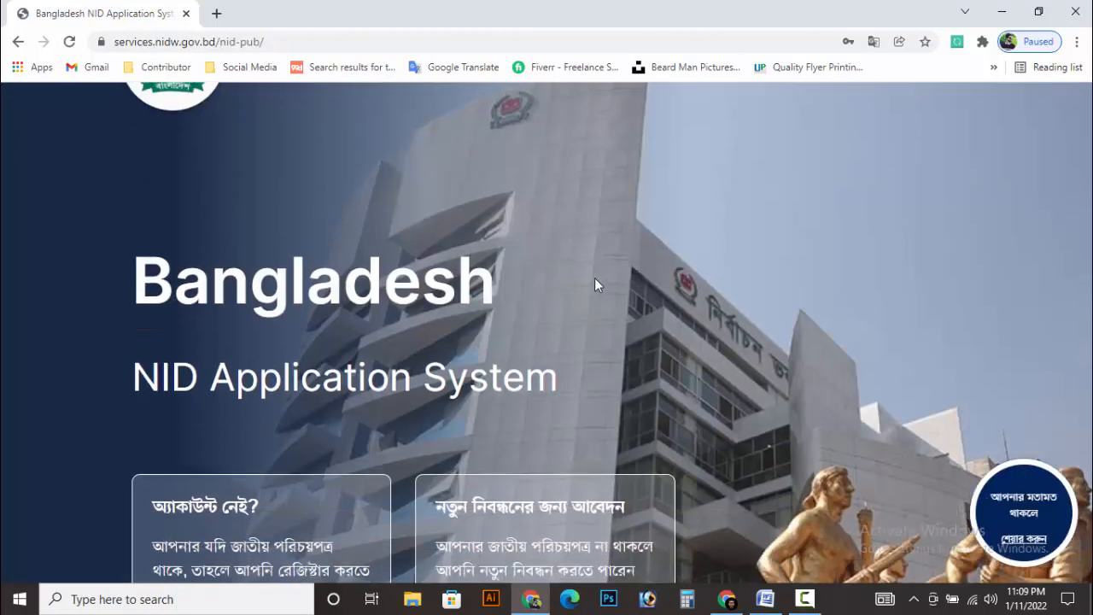
{"action": "scroll", "coordinate": [594, 278], "scroll_direction": "up", "scroll_amount": 1}
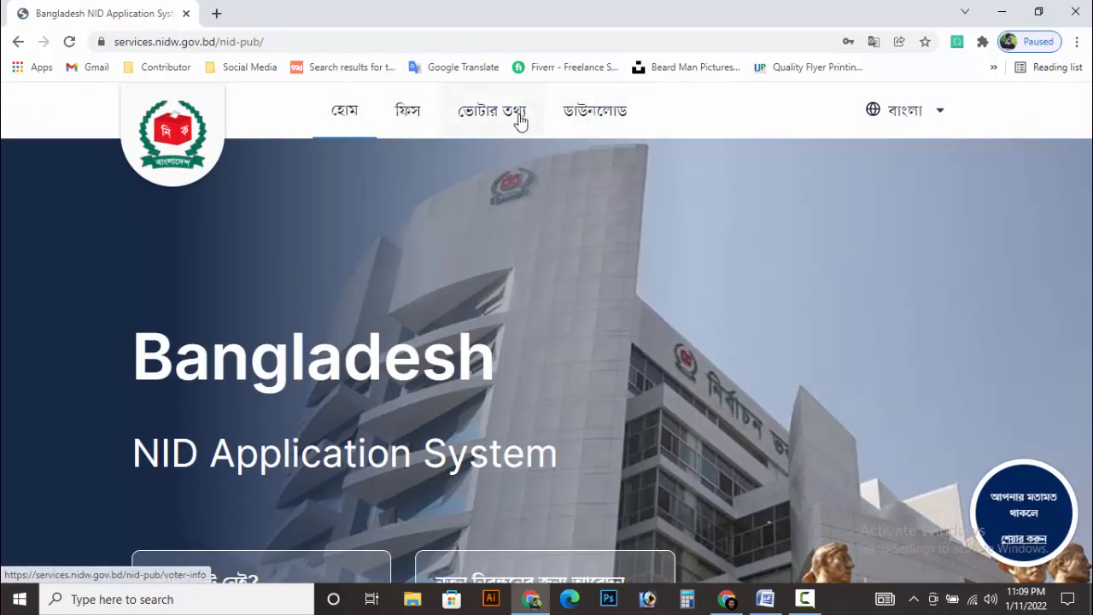
{"action": "left_click", "coordinate": [594, 116]}
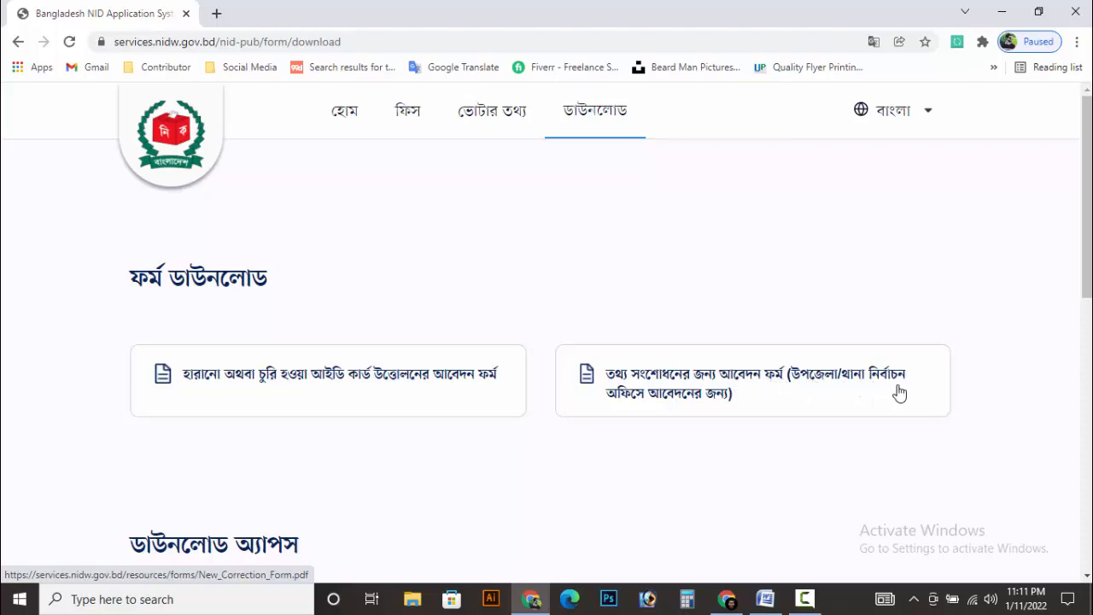
Open the information correction application form PDF and look through it.
{"action": "left_click", "coordinate": [680, 381]}
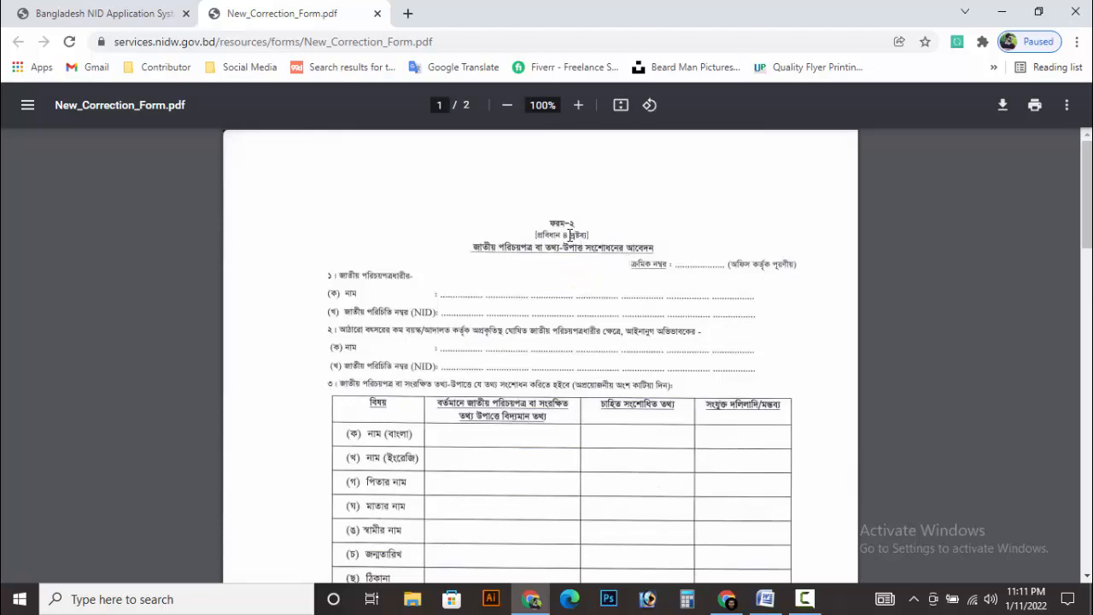
{"action": "scroll", "coordinate": [613, 253], "scroll_direction": "down", "scroll_amount": 1}
{"action": "scroll", "coordinate": [642, 327], "scroll_direction": "down", "scroll_amount": 3}
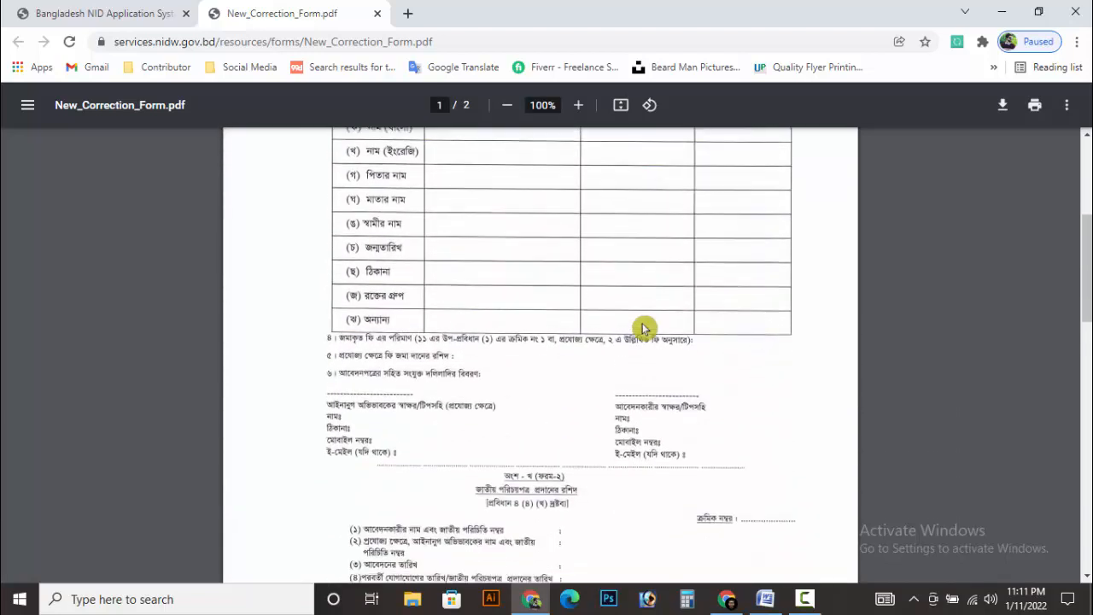
{"action": "scroll", "coordinate": [643, 326], "scroll_direction": "up", "scroll_amount": 4}
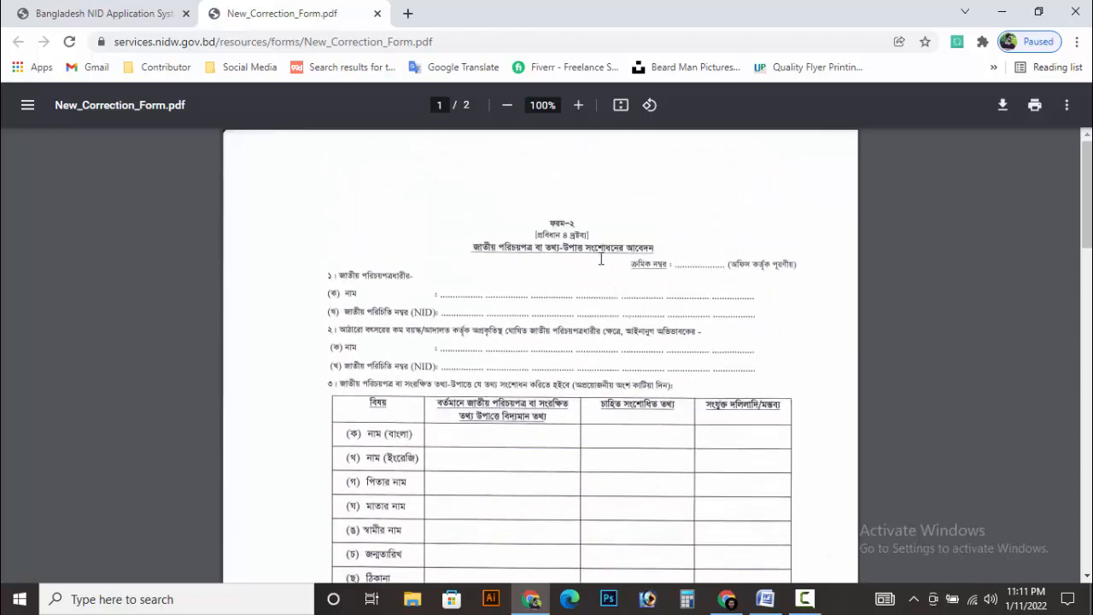
Save New_Correction_Form.pdf to the Desktop and open the saved copy.
{"action": "left_click", "coordinate": [1003, 109]}
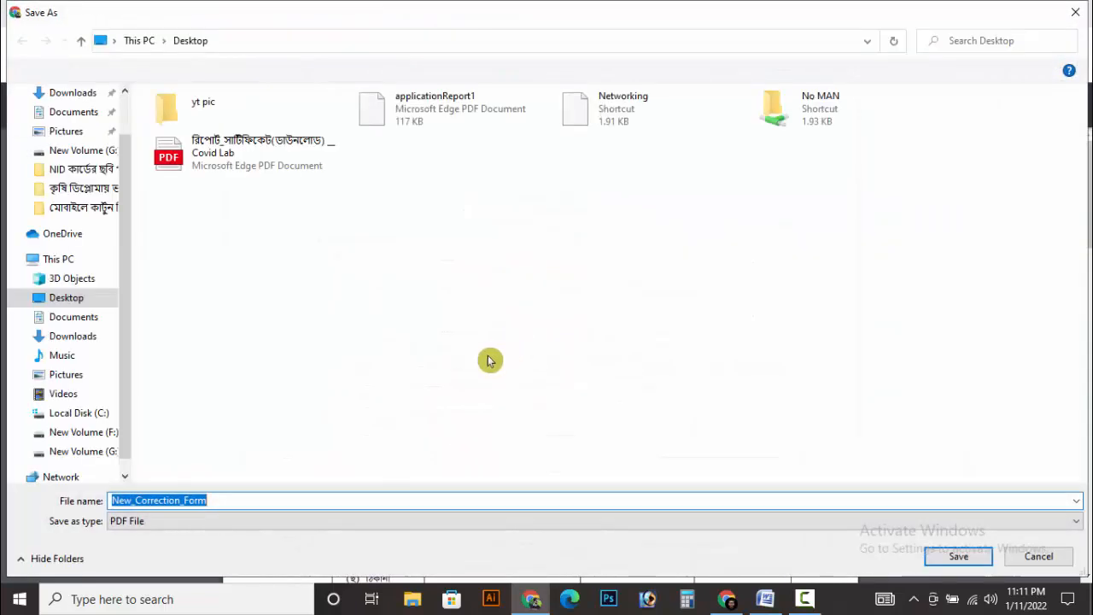
{"action": "left_click", "coordinate": [963, 560]}
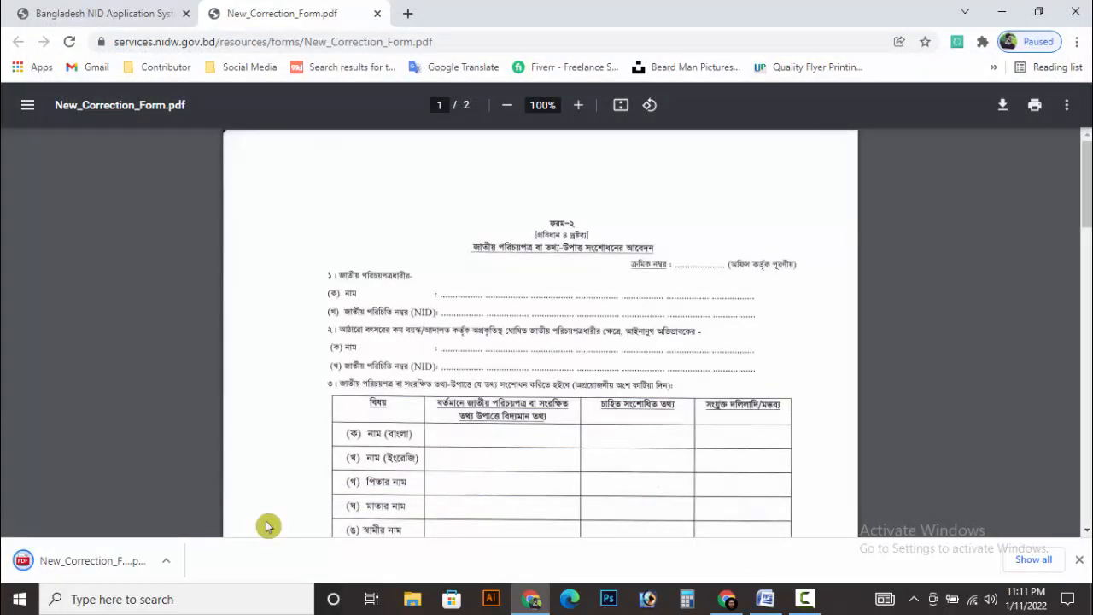
{"action": "left_click", "coordinate": [108, 570]}
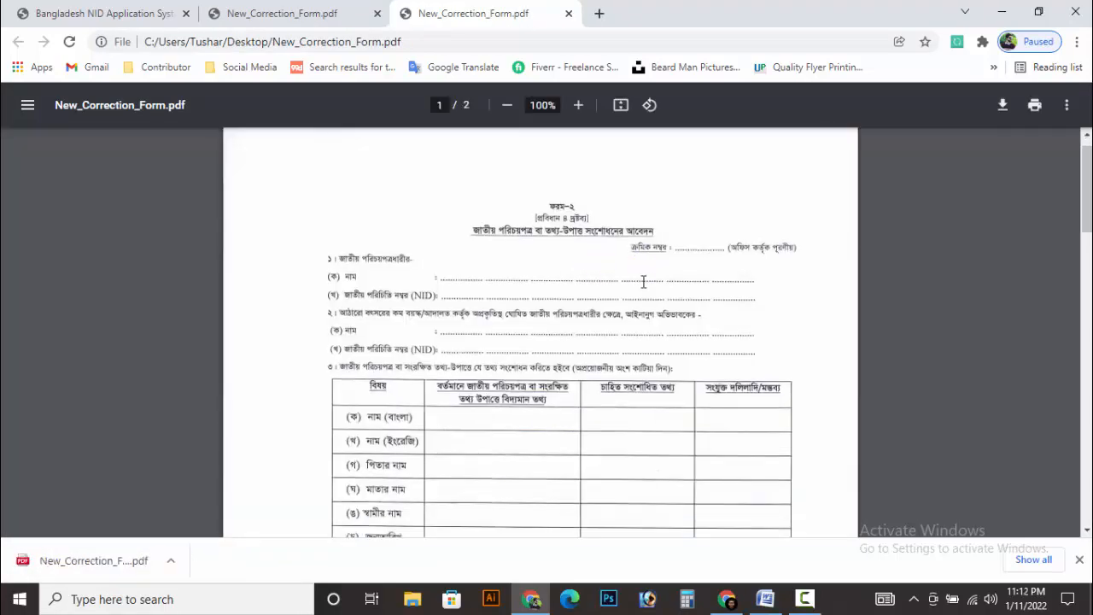
{"action": "scroll", "coordinate": [593, 275], "scroll_direction": "down", "scroll_amount": 4}
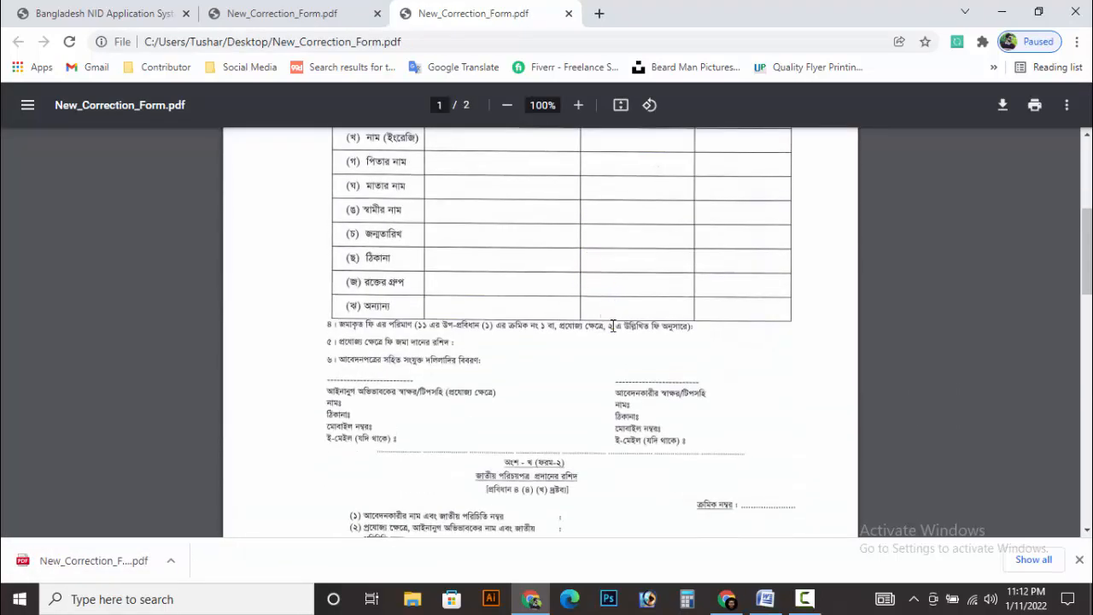
{"action": "scroll", "coordinate": [607, 307], "scroll_direction": "up", "scroll_amount": 5}
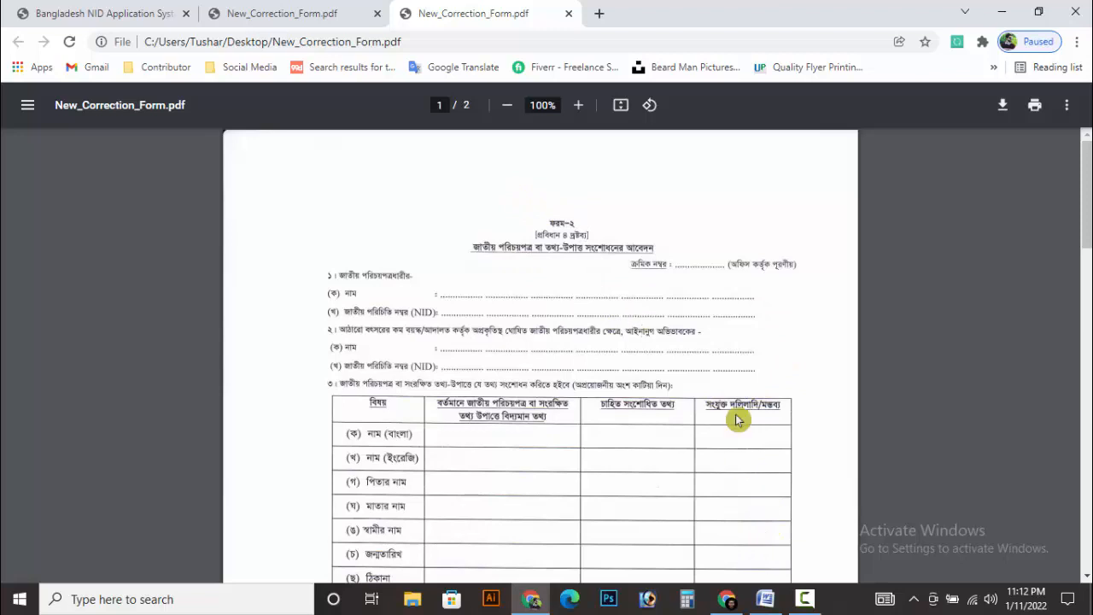
Switch to the Nid Word document and place the cursor on the (ক) নাম dotted line.
{"action": "left_click", "coordinate": [771, 605]}
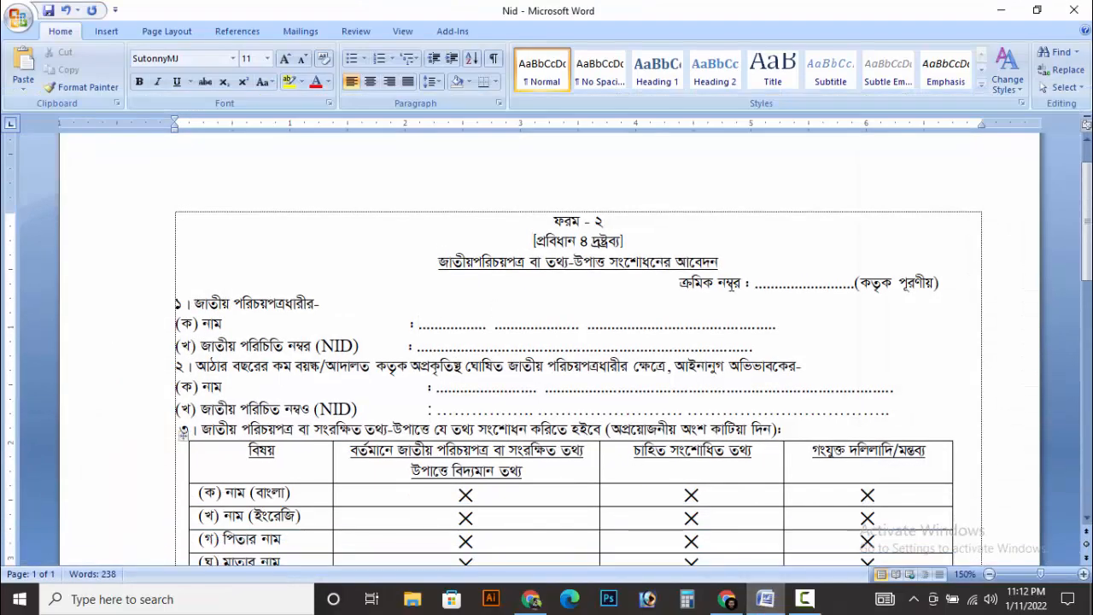
{"action": "scroll", "coordinate": [624, 329], "scroll_direction": "down", "scroll_amount": 3}
{"action": "scroll", "coordinate": [624, 329], "scroll_direction": "up", "scroll_amount": 4}
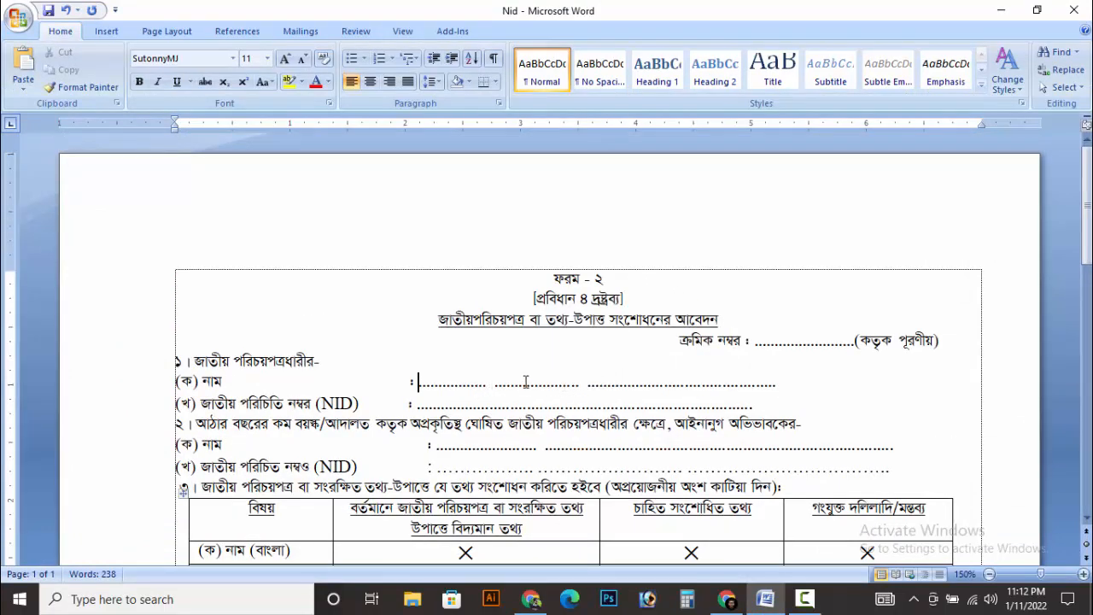
{"action": "left_click", "coordinate": [479, 387]}
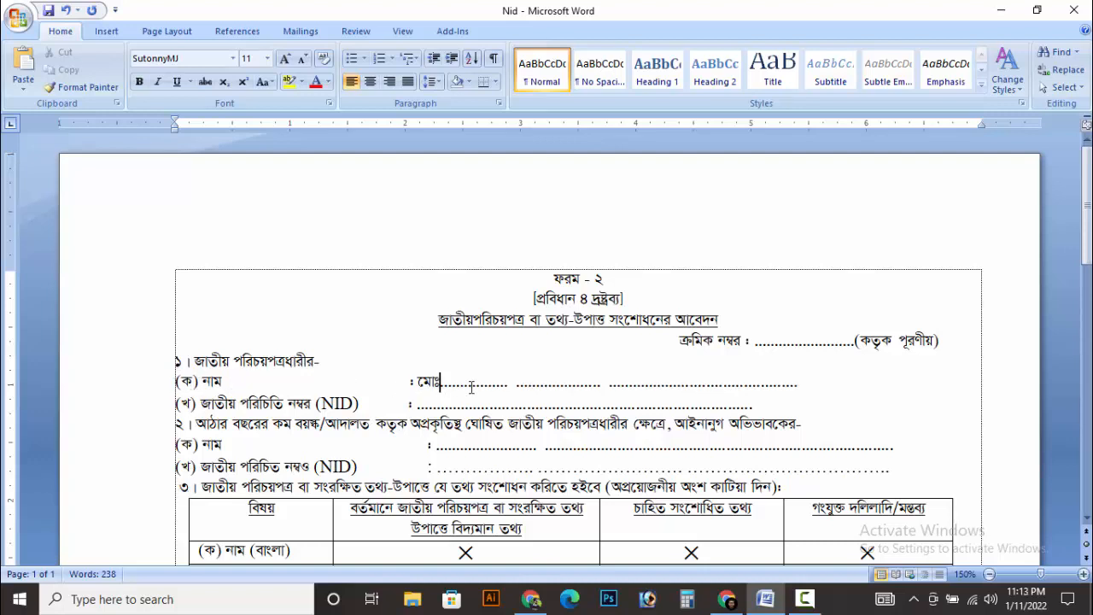
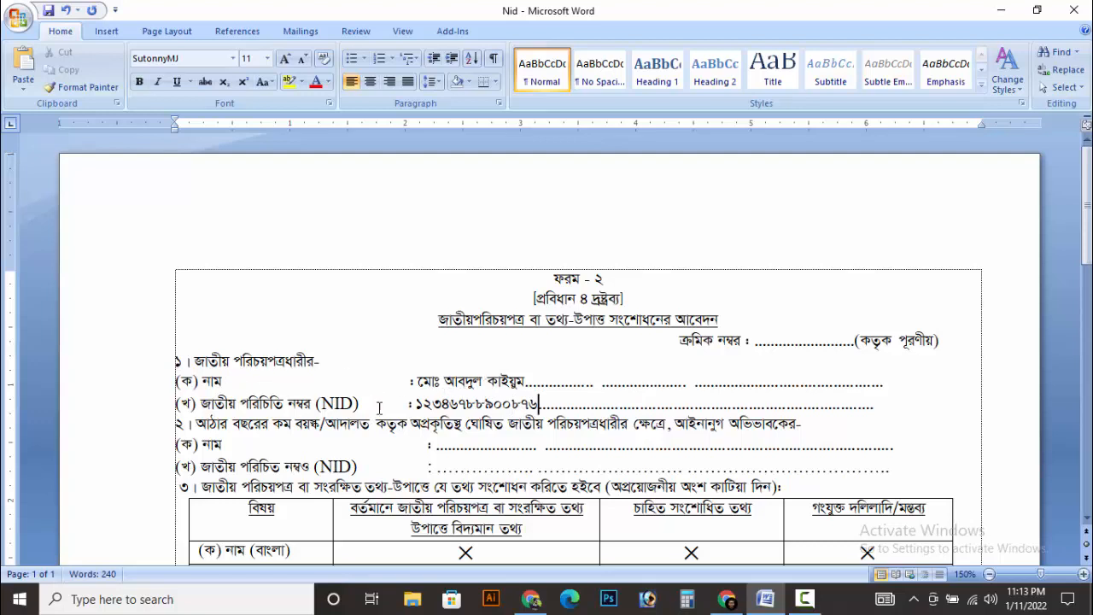
Type the card holder's name and NID number on the (ক) and (খ) lines.
{"action": "scroll", "coordinate": [512, 402], "scroll_direction": "down", "scroll_amount": 1}
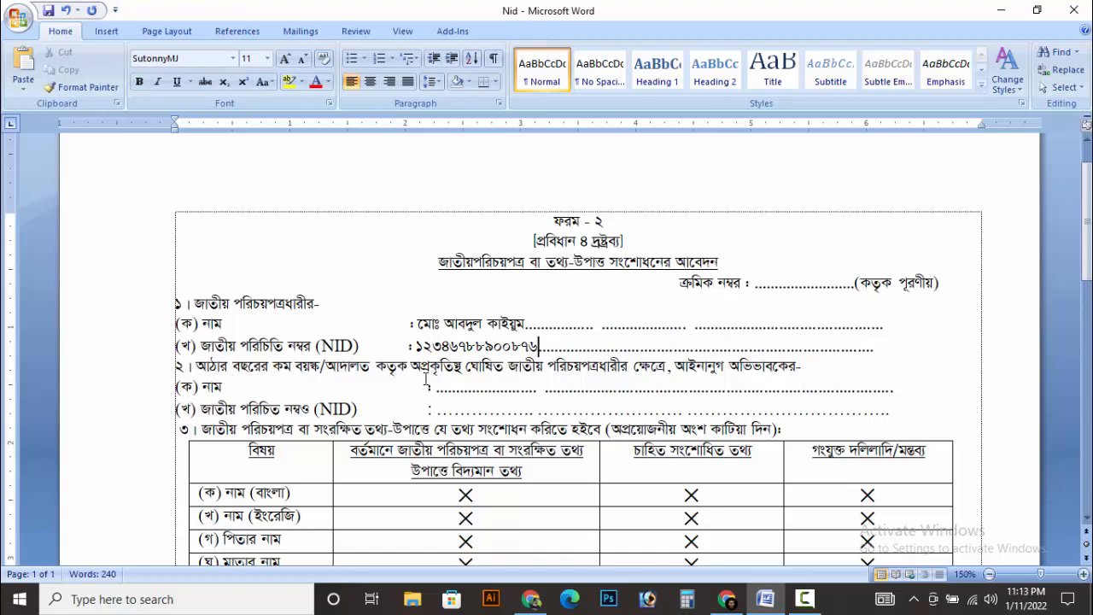
{"action": "scroll", "coordinate": [309, 284], "scroll_direction": "down", "scroll_amount": 3}
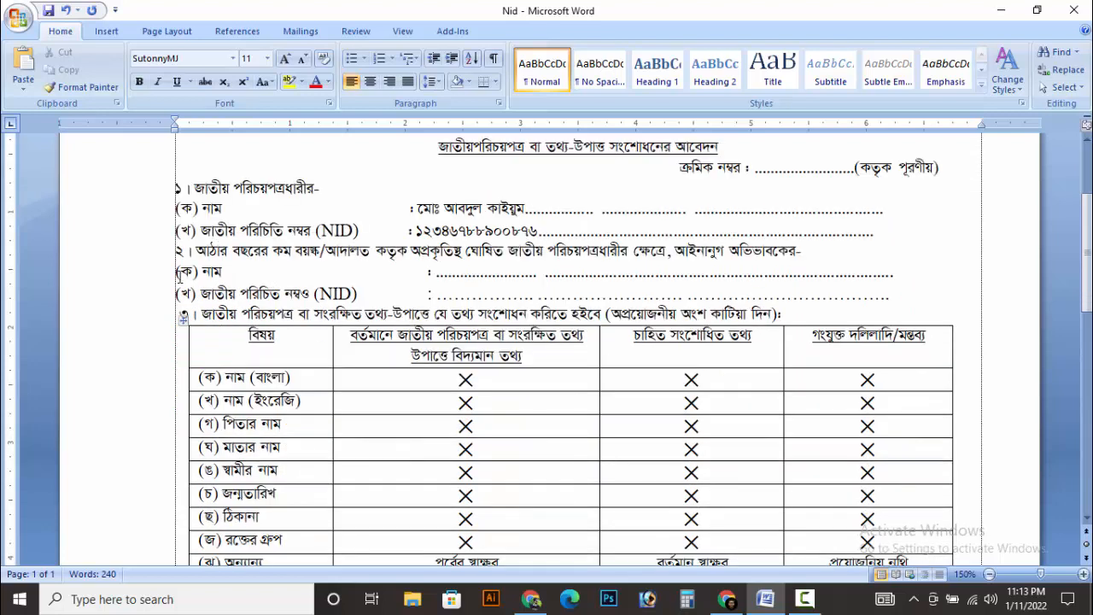
{"action": "scroll", "coordinate": [484, 294], "scroll_direction": "up", "scroll_amount": 2}
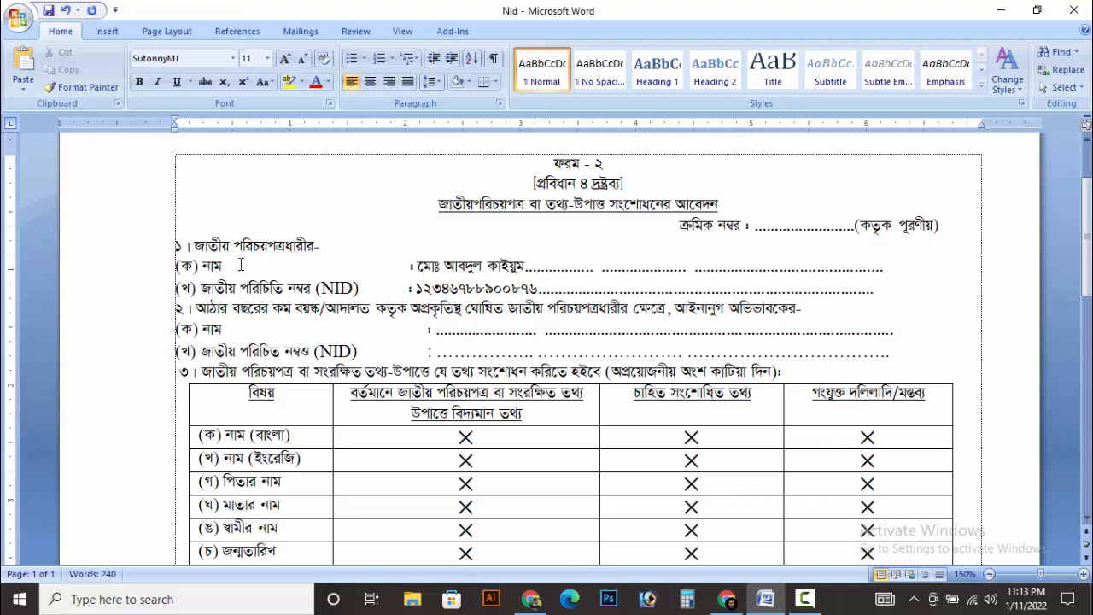
{"action": "scroll", "coordinate": [566, 287], "scroll_direction": "down", "scroll_amount": 1}
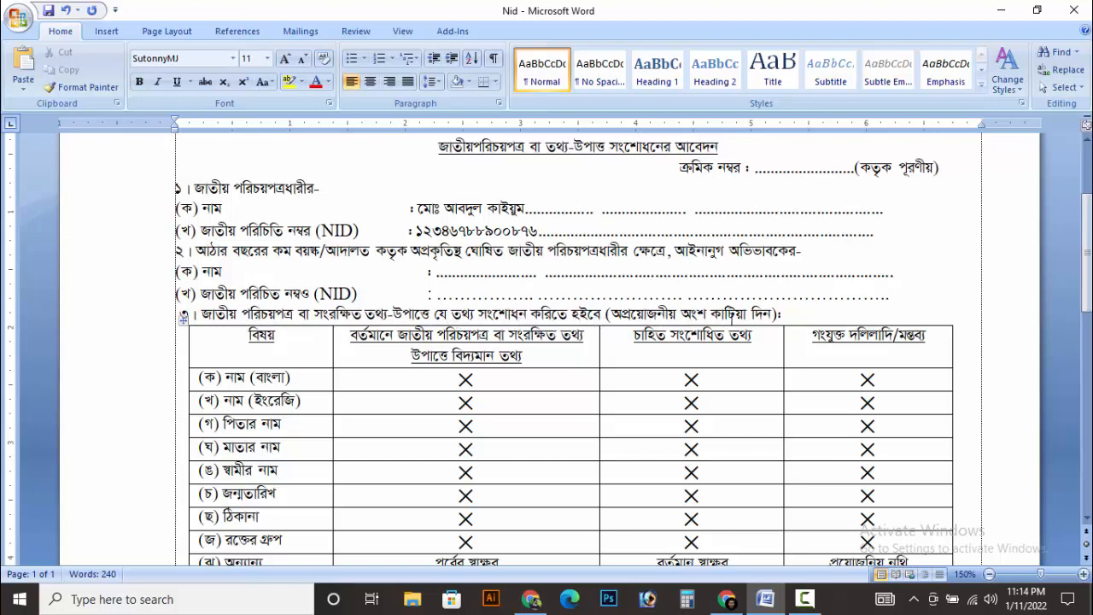
{"action": "scroll", "coordinate": [525, 339], "scroll_direction": "down", "scroll_amount": 1}
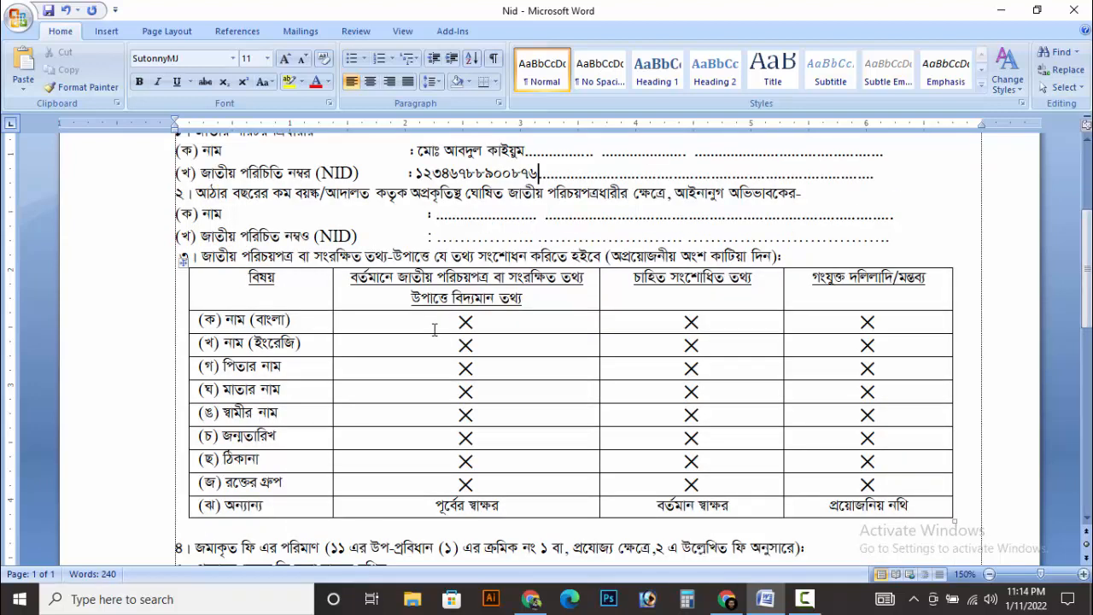
{"action": "left_click_drag", "start_coordinate": [462, 324], "coordinate": [493, 477]}
{"action": "key", "text": "ctrl+c"}
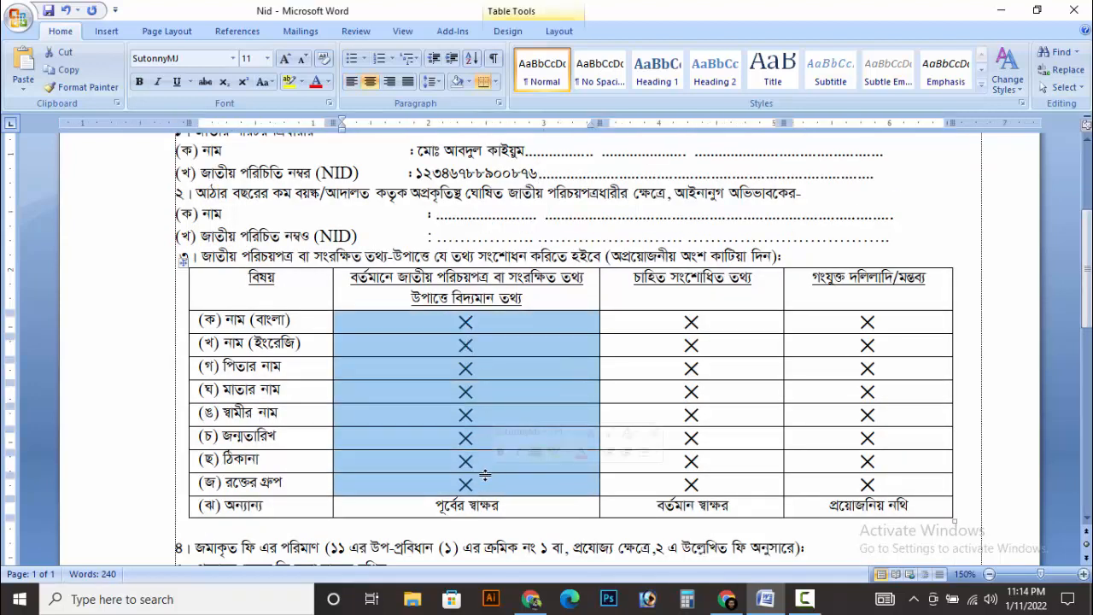
{"action": "key", "text": "Delete"}
{"action": "left_click_drag", "start_coordinate": [661, 334], "coordinate": [705, 487]}
{"action": "key", "text": "Delete"}
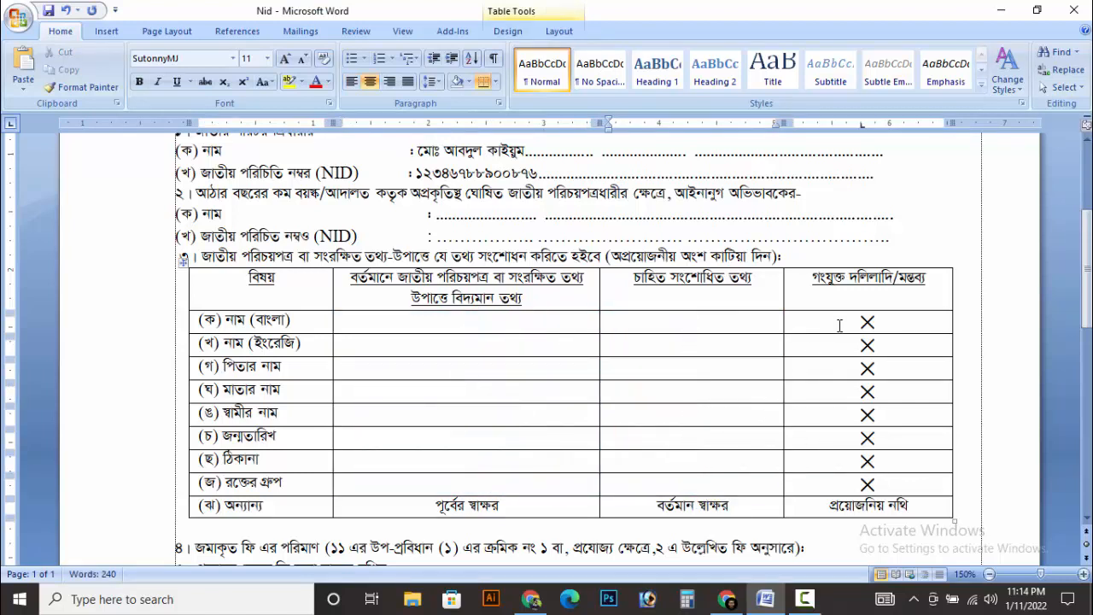
{"action": "left_click_drag", "start_coordinate": [841, 320], "coordinate": [899, 480]}
{"action": "key", "text": "Delete"}
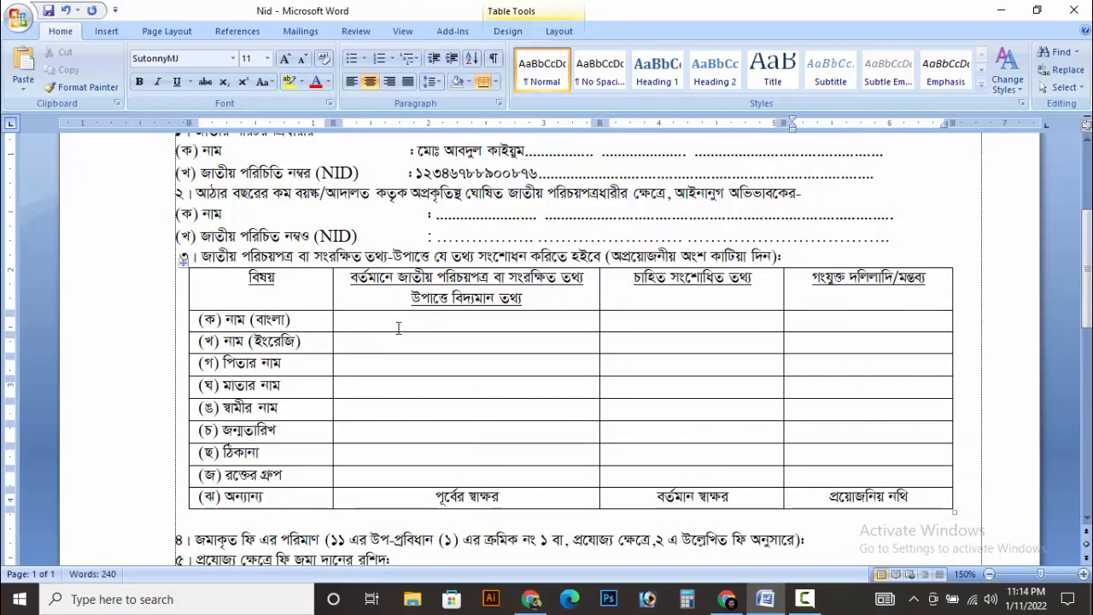
{"action": "left_click", "coordinate": [464, 323]}
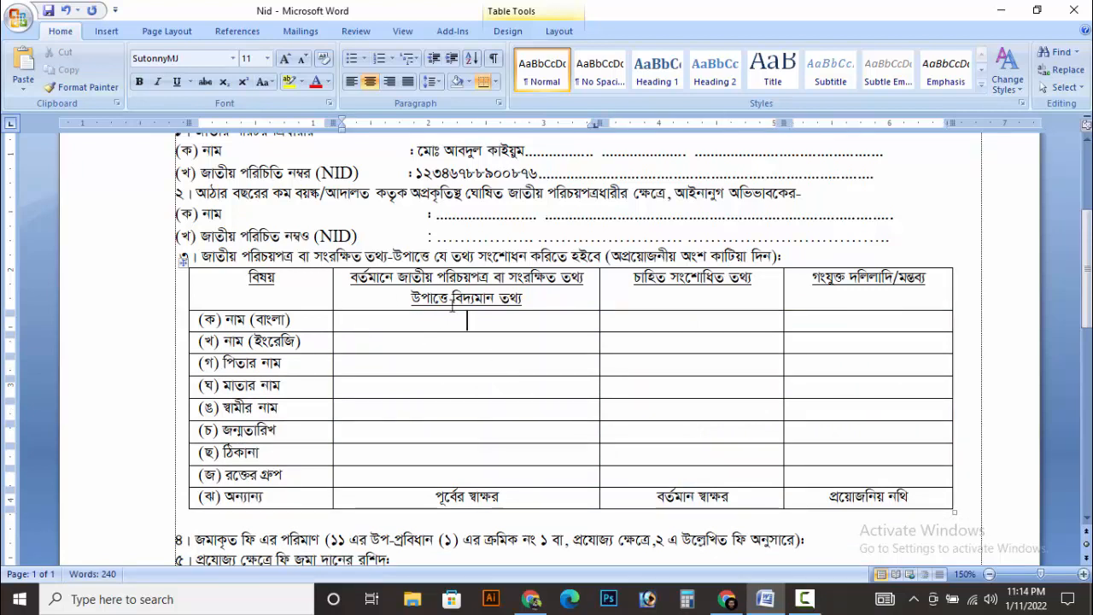
{"action": "key", "text": "ctrl+v"}
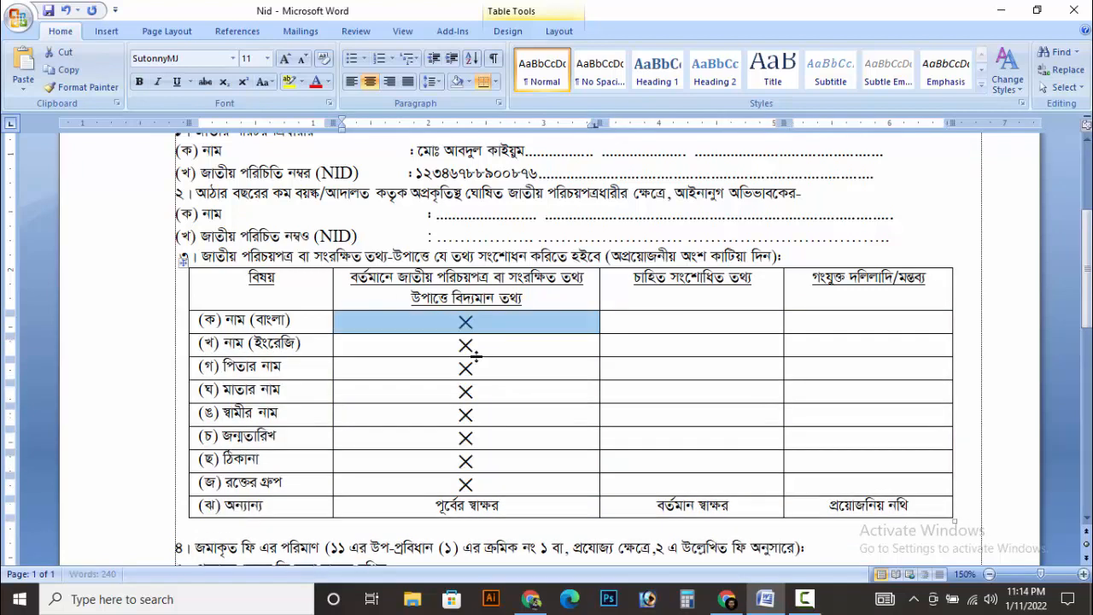
{"action": "left_click", "coordinate": [674, 316]}
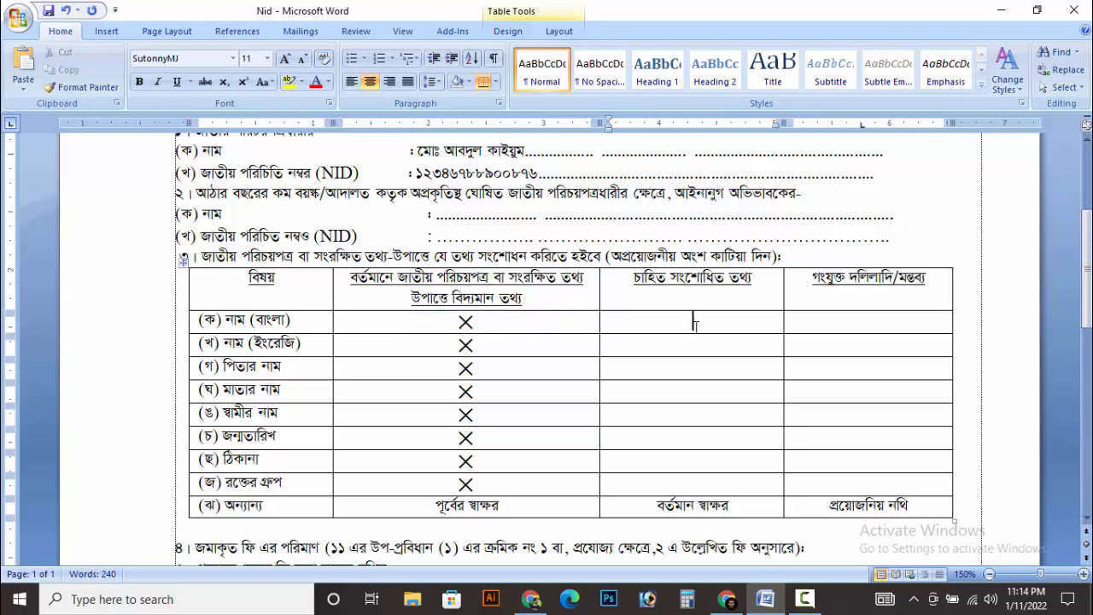
{"action": "key", "text": "ctrl+v"}
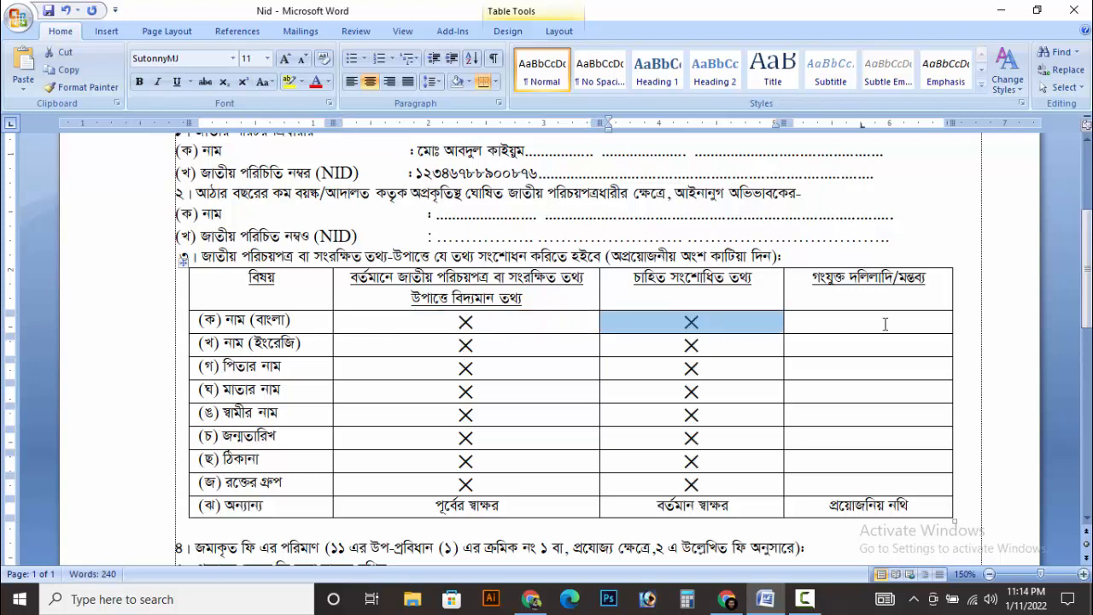
{"action": "left_click", "coordinate": [882, 322]}
{"action": "key", "text": "ctrl+v"}
{"action": "scroll", "coordinate": [549, 410], "scroll_direction": "down", "scroll_amount": 3}
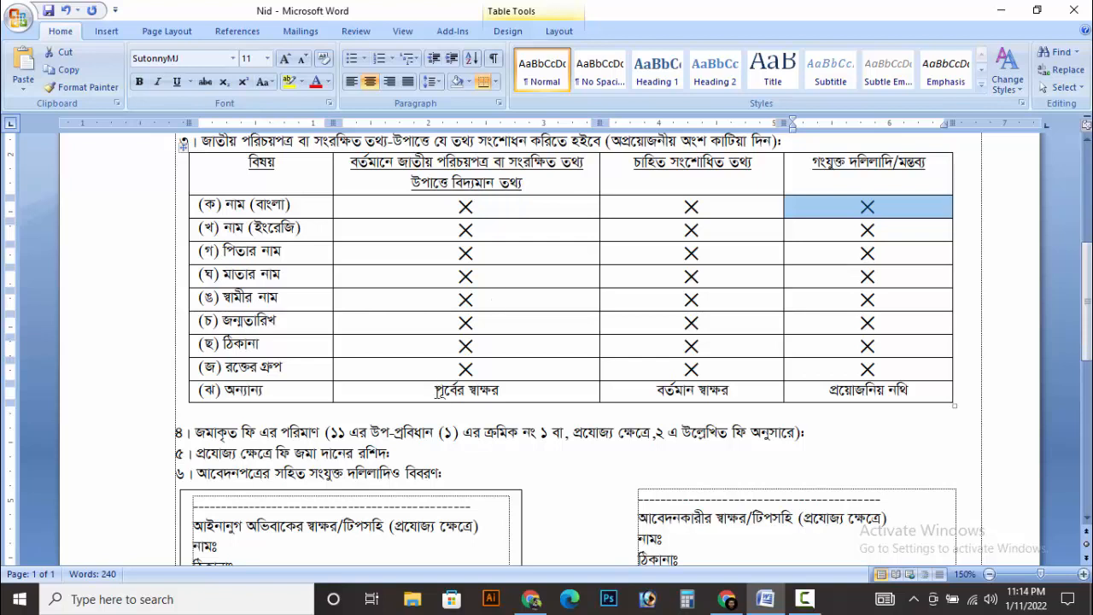
{"action": "left_click_drag", "start_coordinate": [437, 389], "coordinate": [503, 393]}
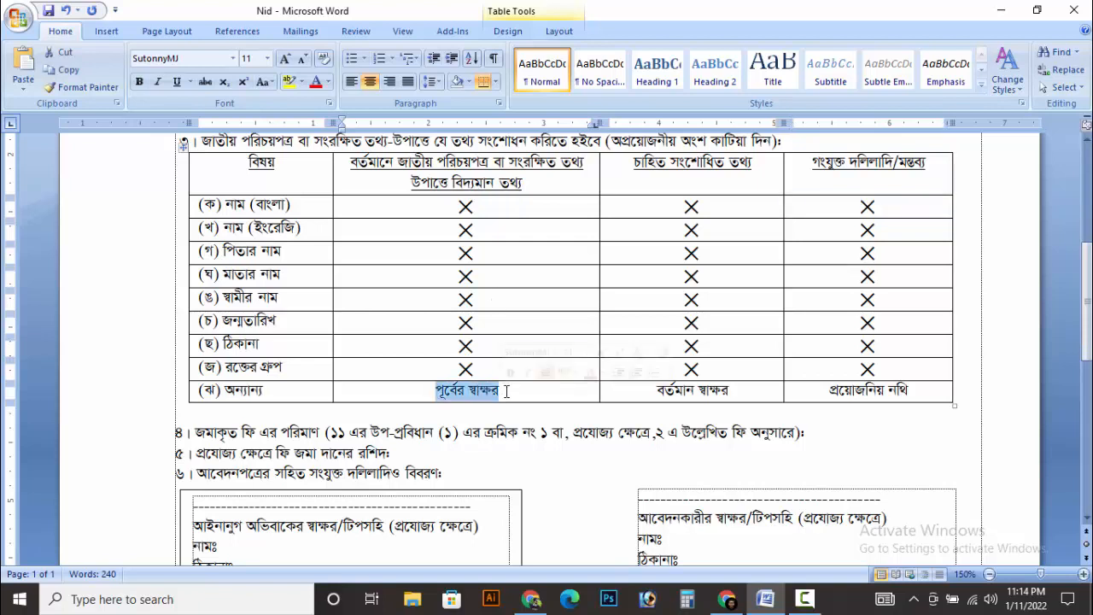
{"action": "left_click", "coordinate": [504, 391]}
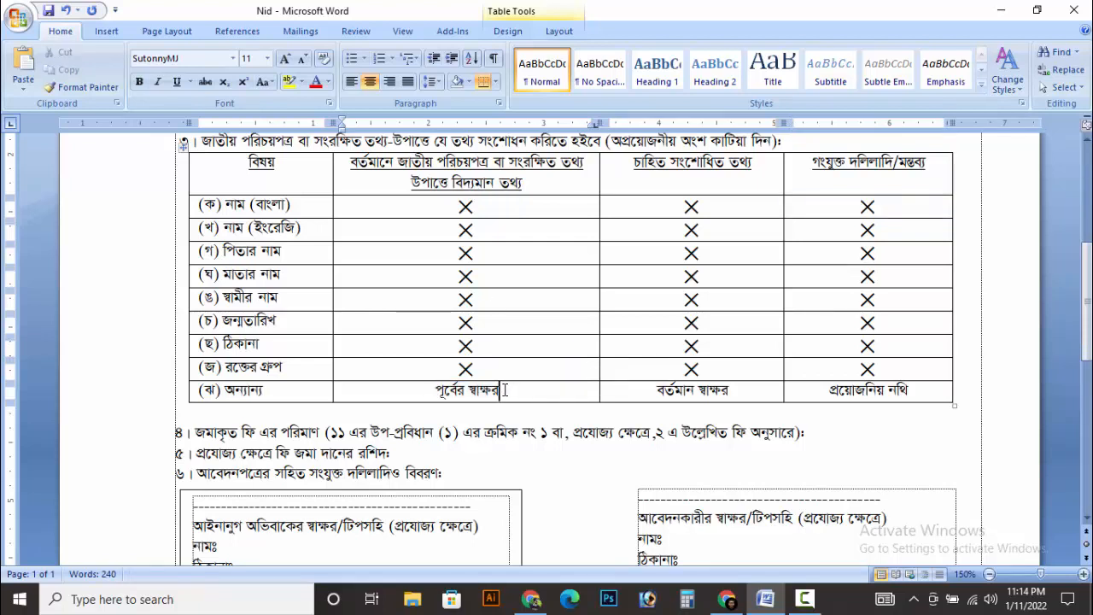
{"action": "left_click_drag", "start_coordinate": [504, 391], "coordinate": [434, 391]}
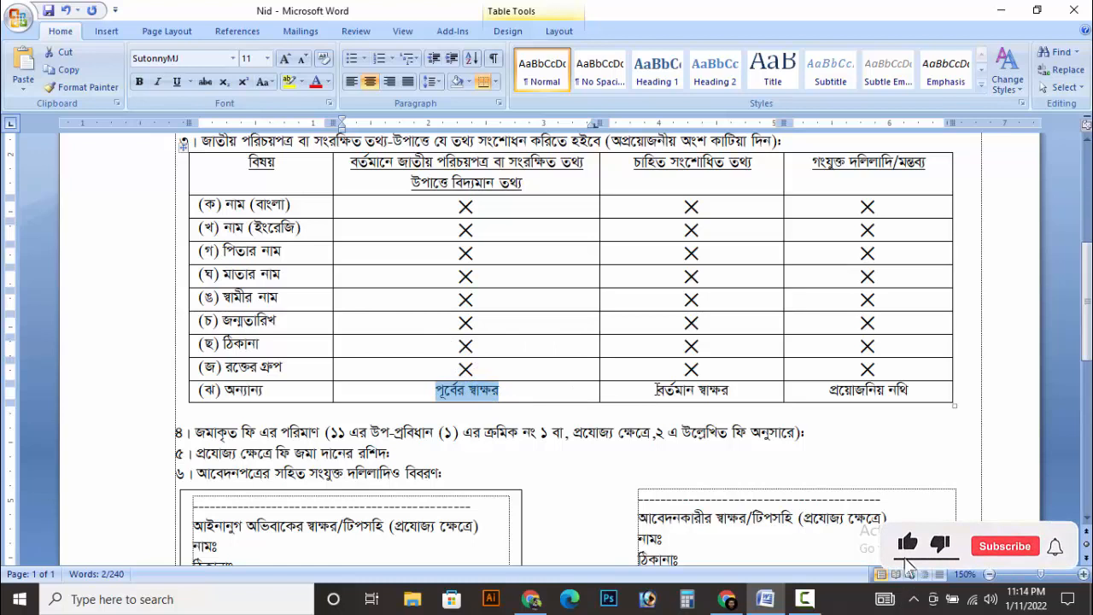
{"action": "left_click_drag", "start_coordinate": [656, 391], "coordinate": [742, 391]}
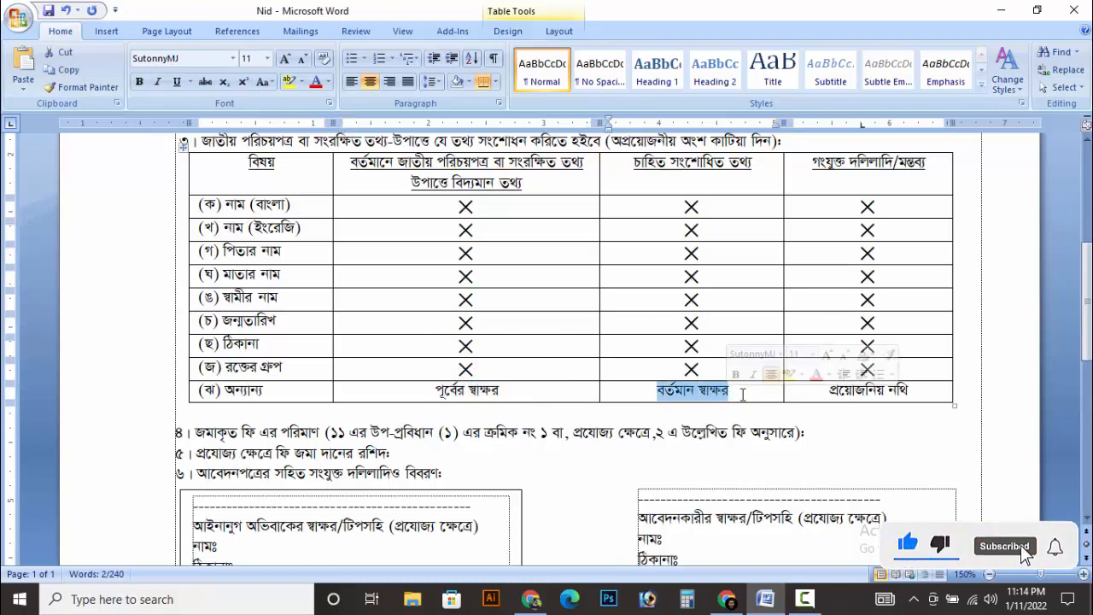
{"action": "left_click", "coordinate": [741, 392]}
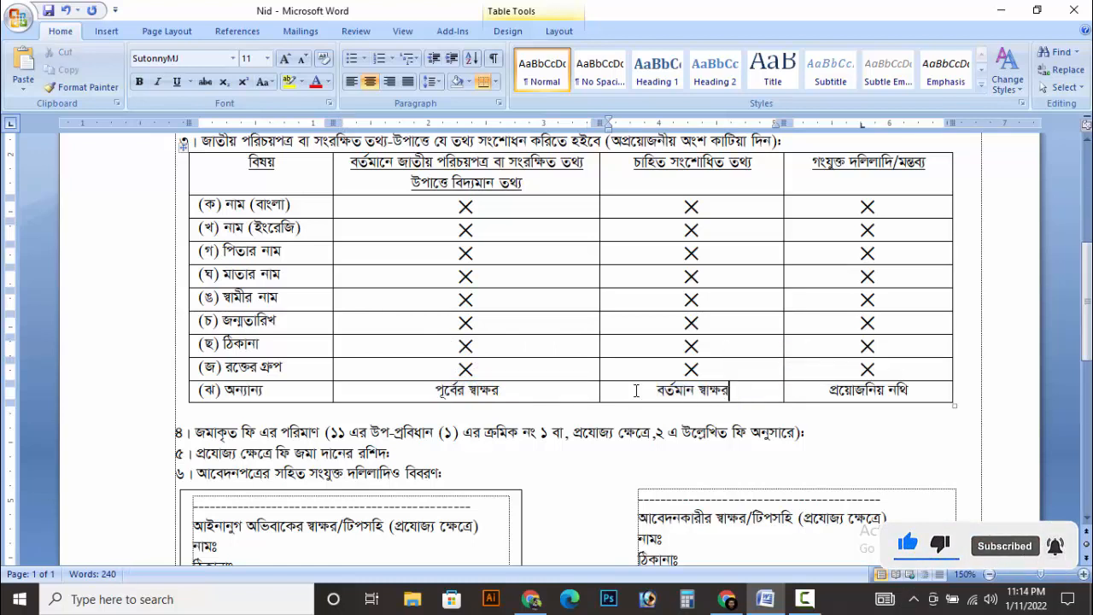
{"action": "left_click_drag", "start_coordinate": [646, 389], "coordinate": [747, 392]}
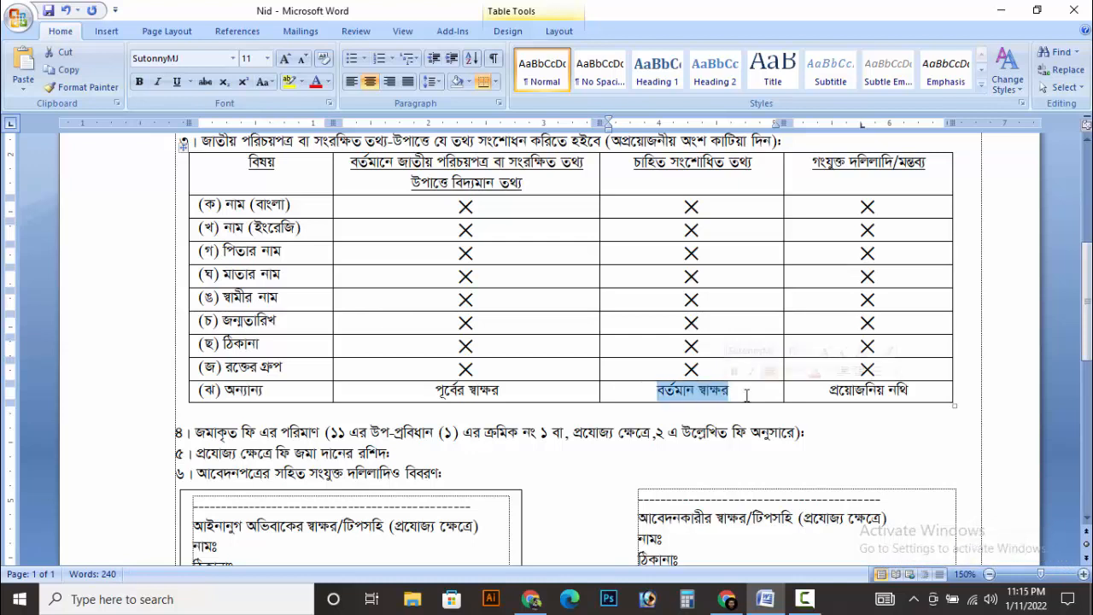
{"action": "left_click", "coordinate": [745, 391]}
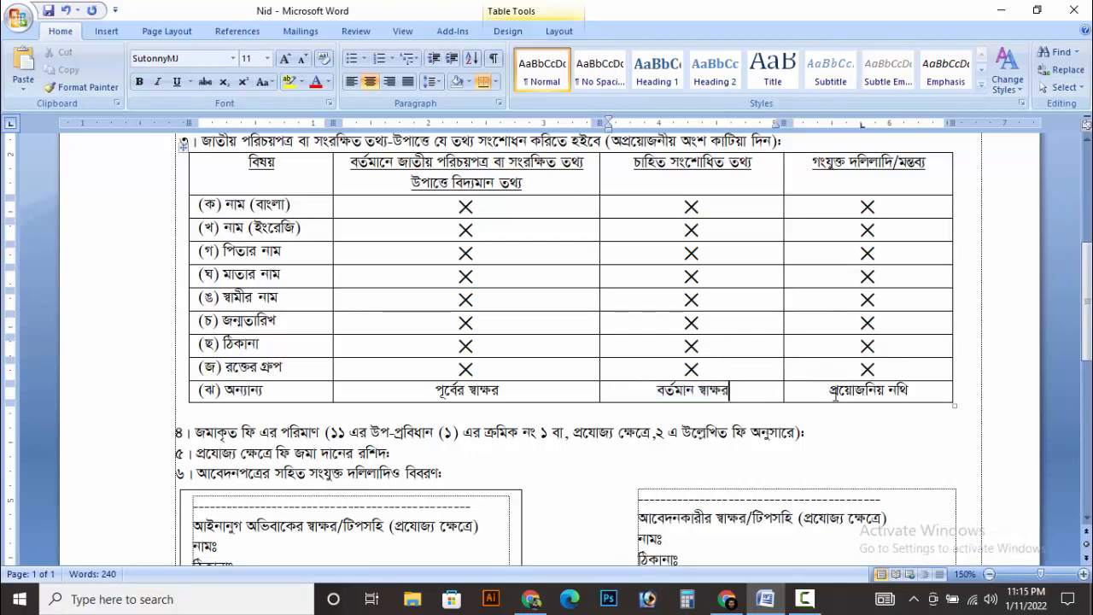
{"action": "left_click", "coordinate": [926, 392]}
{"action": "left_click_drag", "start_coordinate": [911, 391], "coordinate": [832, 392]}
{"action": "left_click", "coordinate": [911, 390]}
{"action": "left_click_drag", "start_coordinate": [830, 387], "coordinate": [911, 390]}
{"action": "left_click", "coordinate": [923, 391]}
{"action": "left_click_drag", "start_coordinate": [927, 391], "coordinate": [820, 399]}
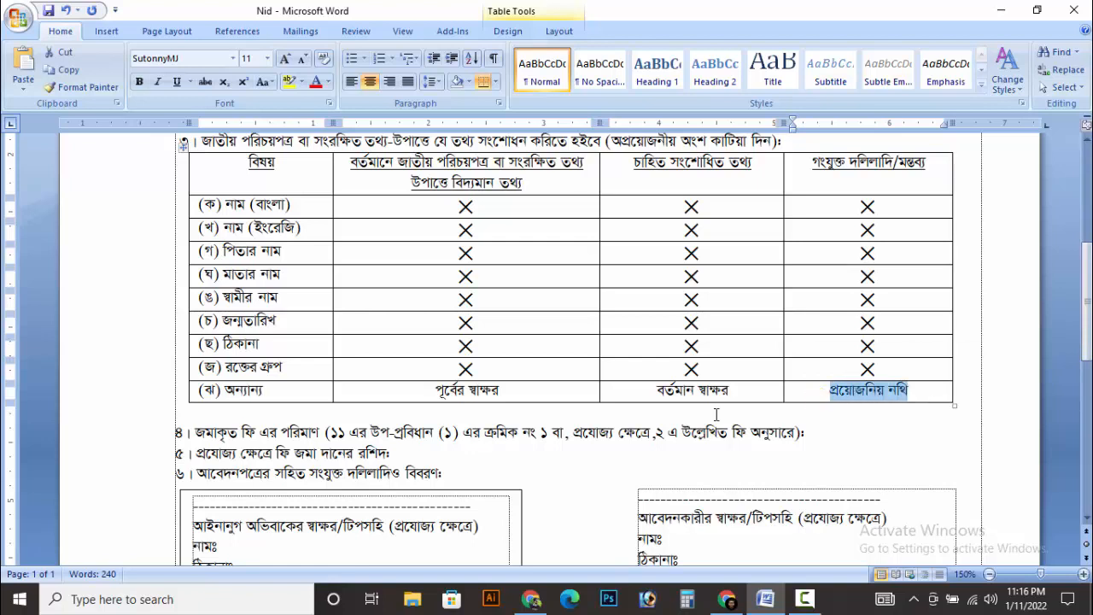
{"action": "left_click", "coordinate": [828, 425]}
{"action": "scroll", "coordinate": [828, 424], "scroll_direction": "down", "scroll_amount": 1}
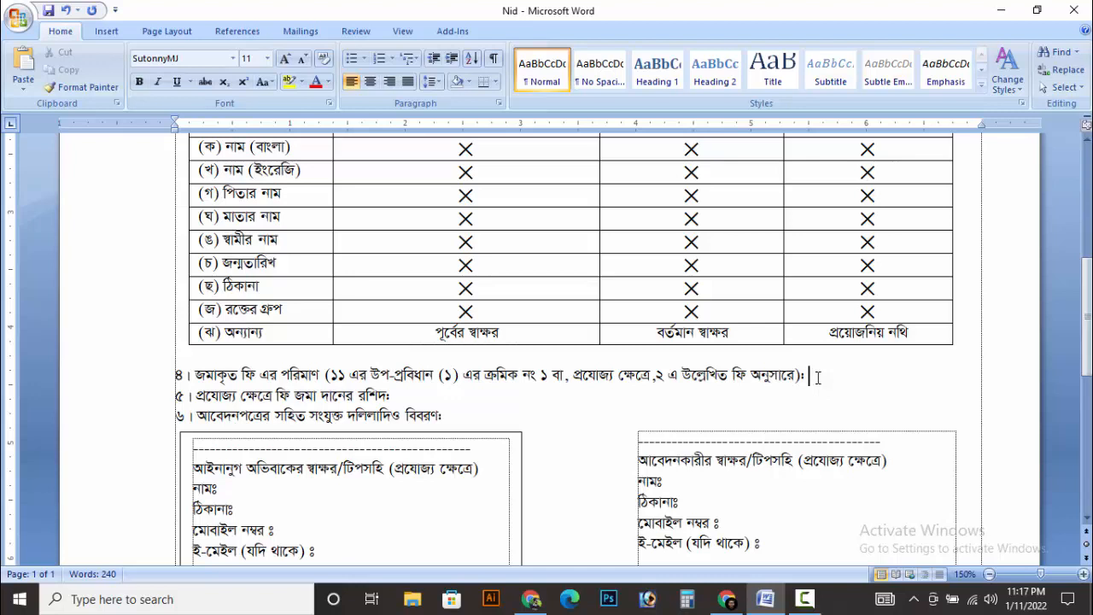
Complete fee line ৪ as ২৩০ টাকা and check lines ৫ and ৬ below the table.
{"action": "type", "text": "230"}
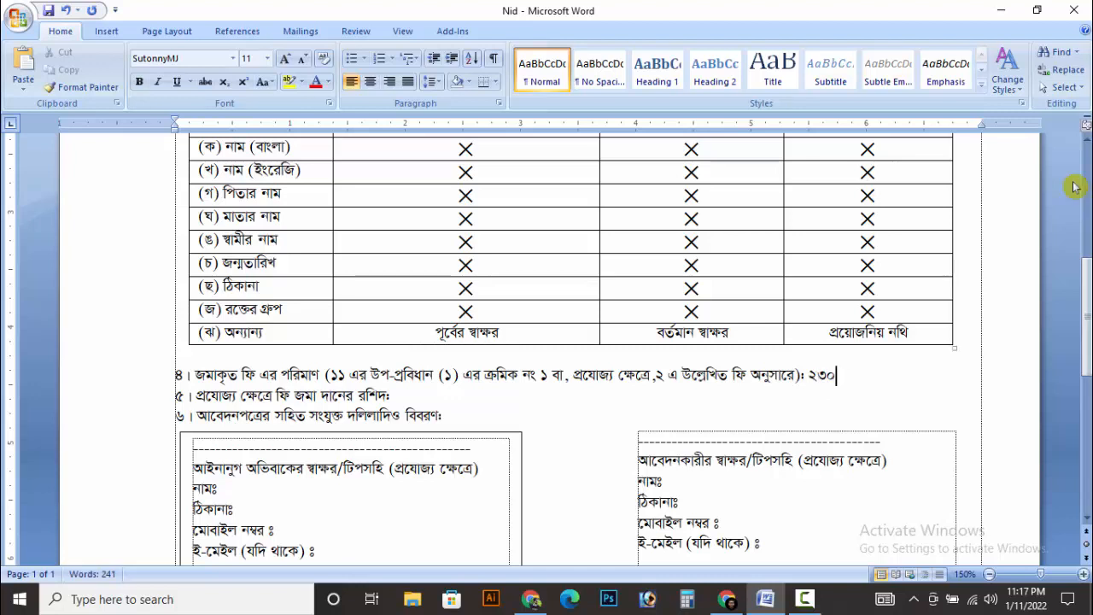
{"action": "type", "text": " UvKv"}
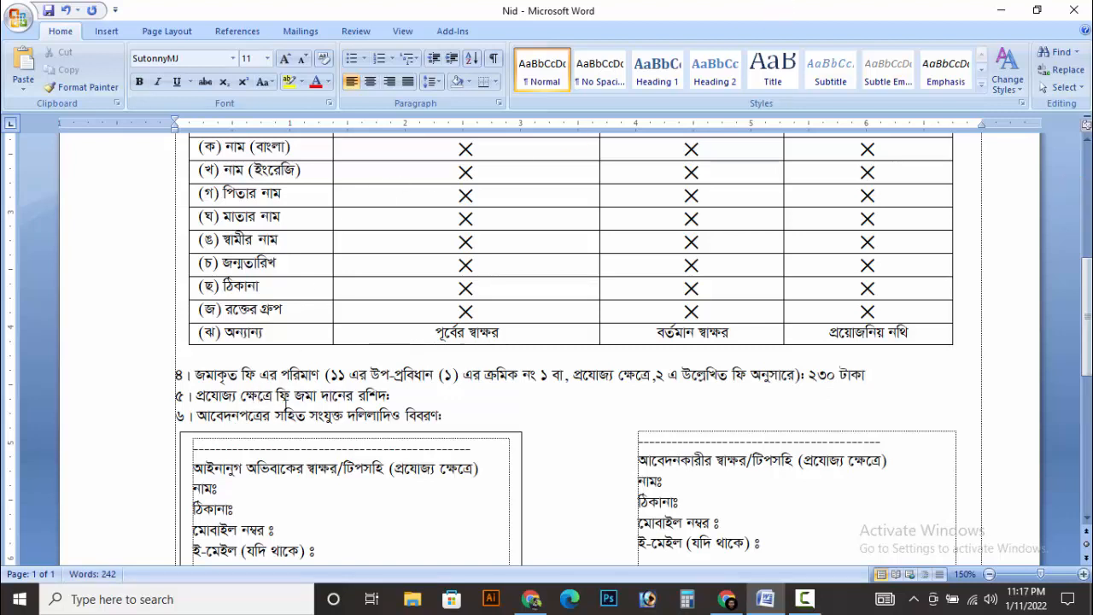
{"action": "left_click", "coordinate": [406, 396]}
{"action": "left_click", "coordinate": [868, 376]}
{"action": "left_click_drag", "start_coordinate": [871, 374], "coordinate": [821, 379]}
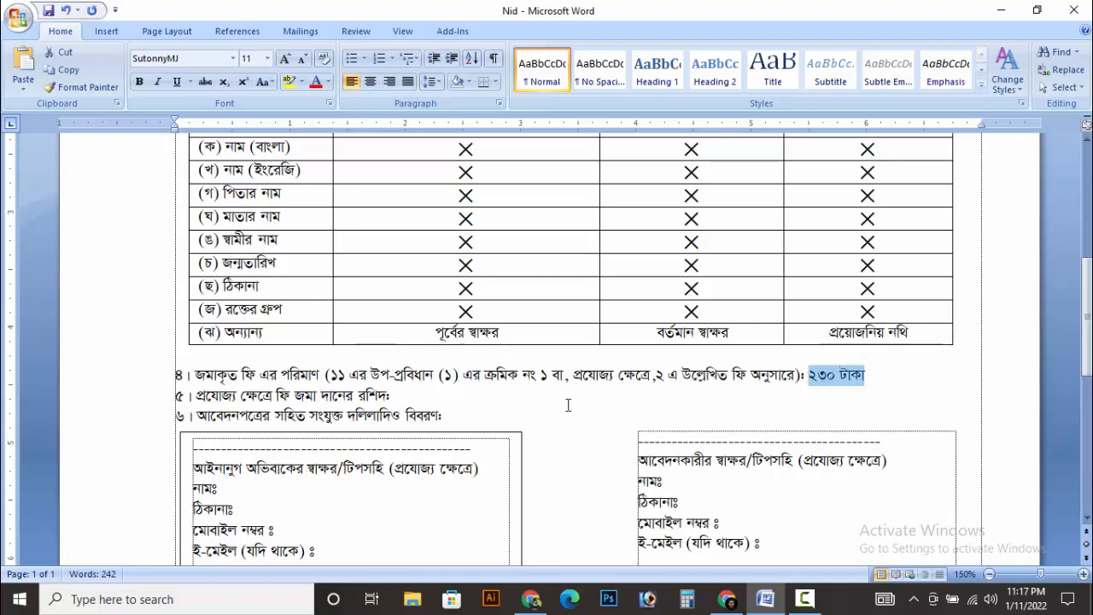
{"action": "left_click", "coordinate": [410, 393]}
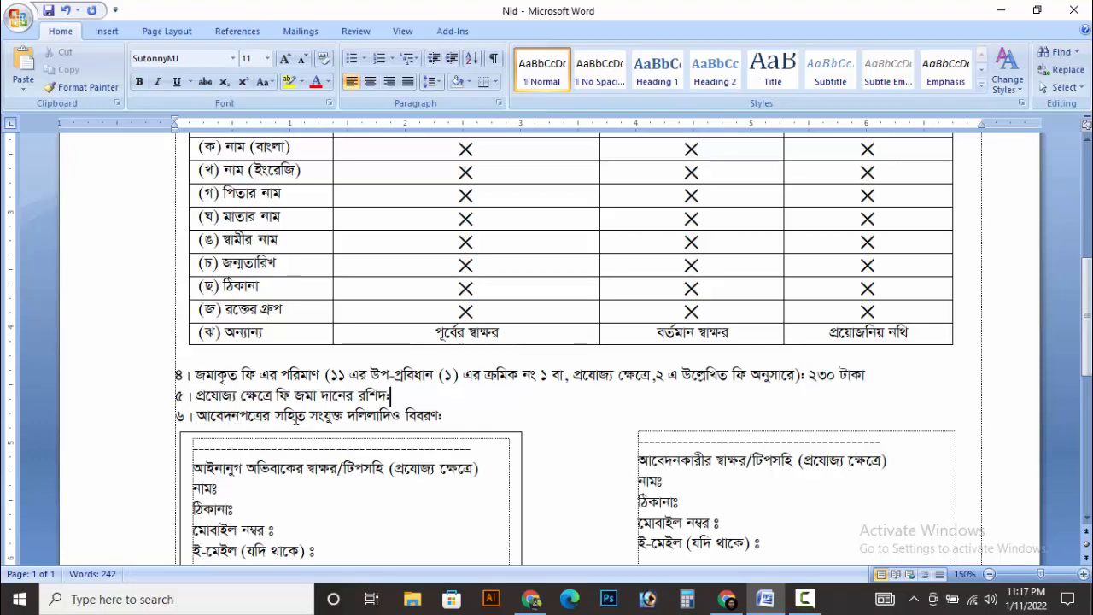
{"action": "left_click", "coordinate": [444, 414]}
{"action": "scroll", "coordinate": [561, 420], "scroll_direction": "down", "scroll_amount": 3}
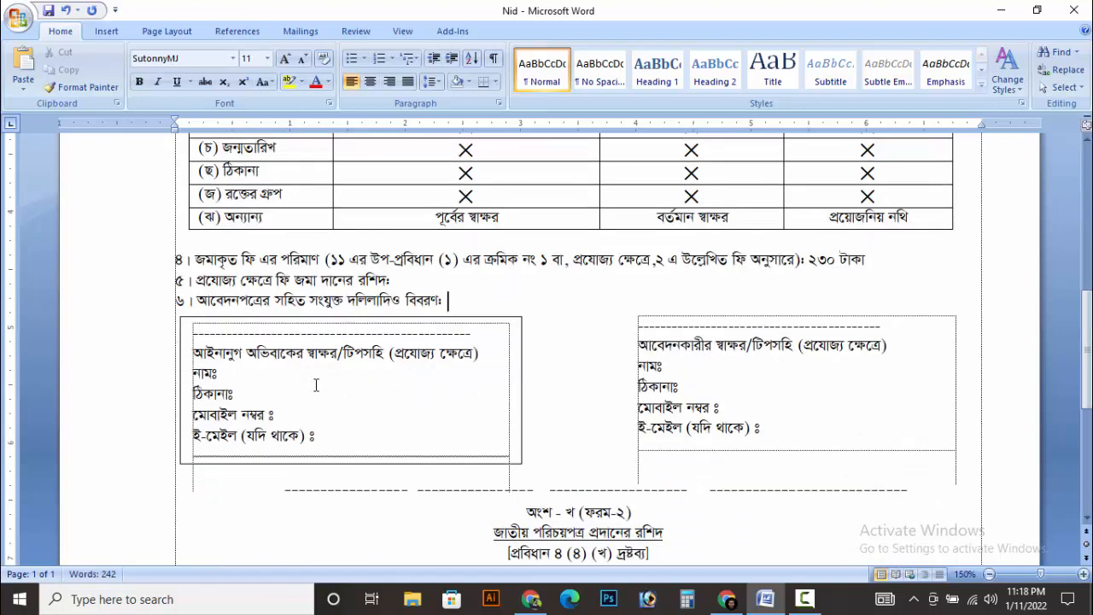
{"action": "left_click", "coordinate": [214, 372]}
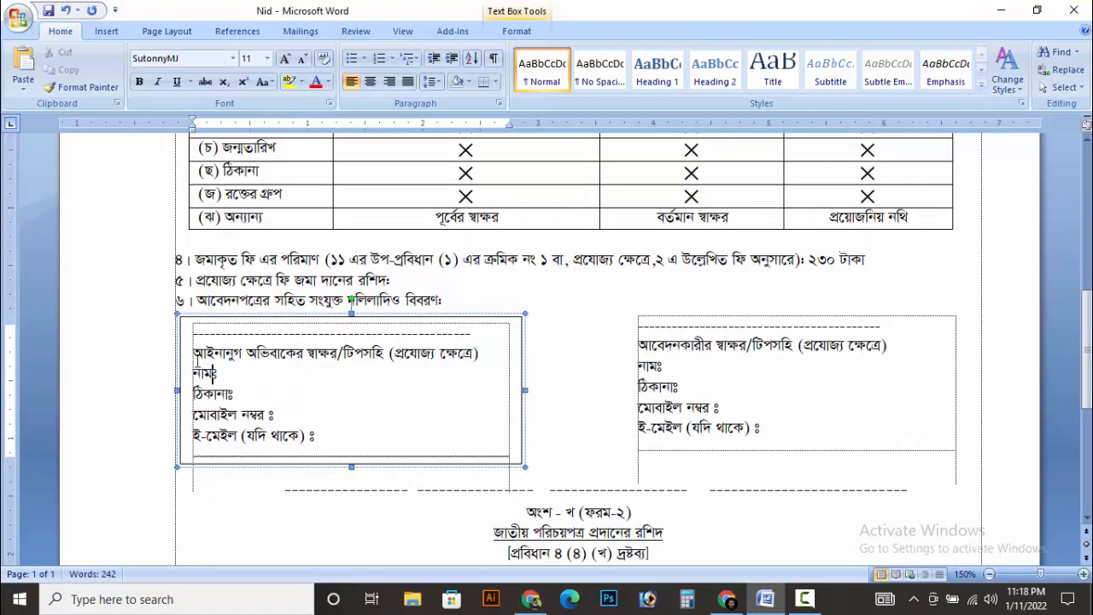
{"action": "left_click", "coordinate": [579, 386]}
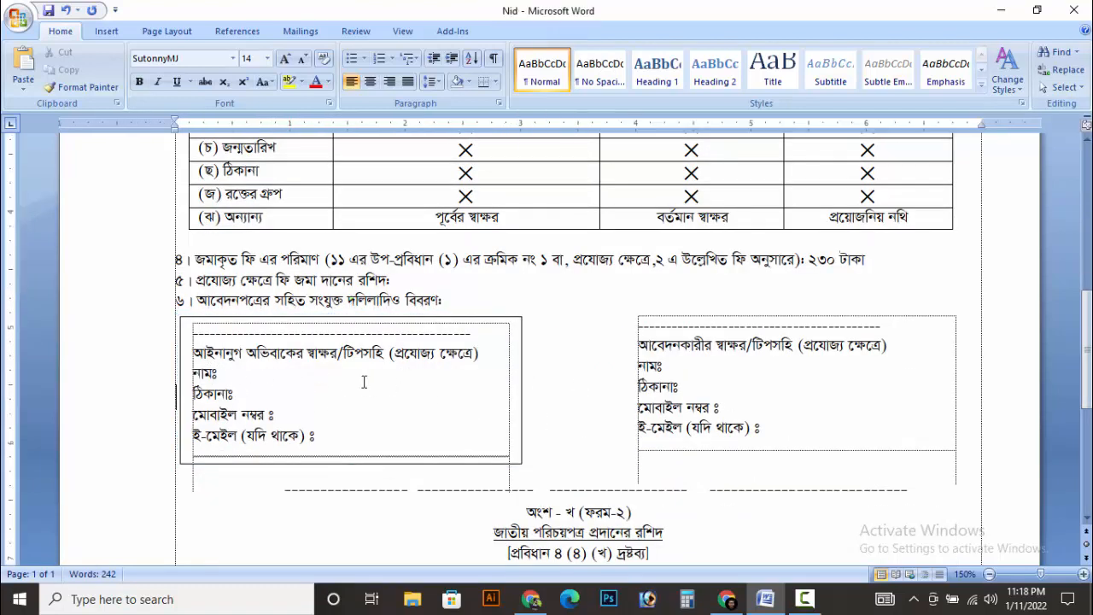
{"action": "left_click", "coordinate": [298, 393]}
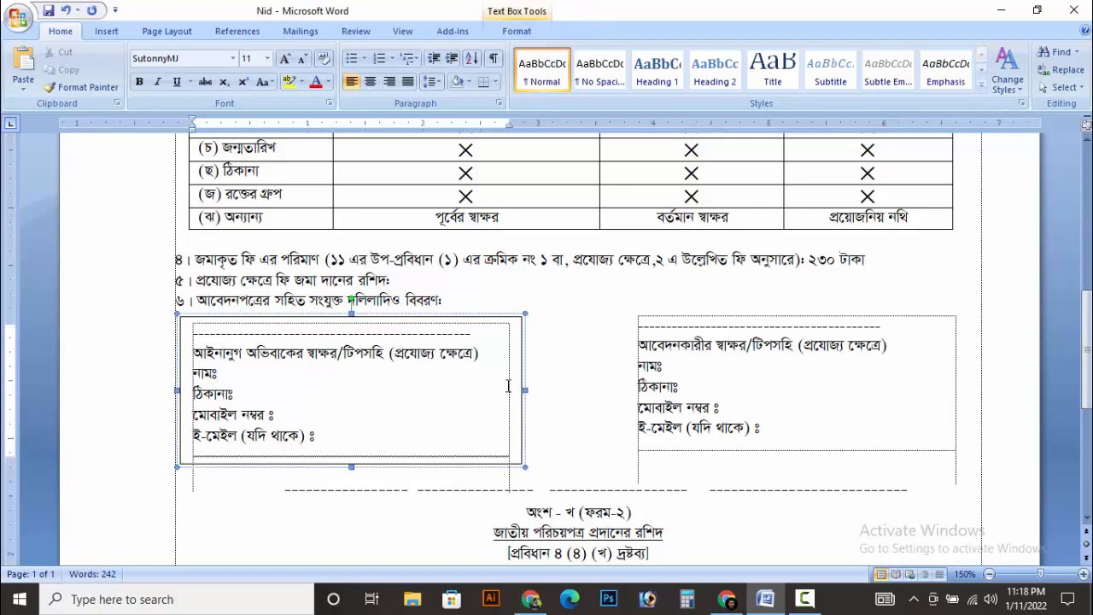
{"action": "left_click", "coordinate": [555, 368]}
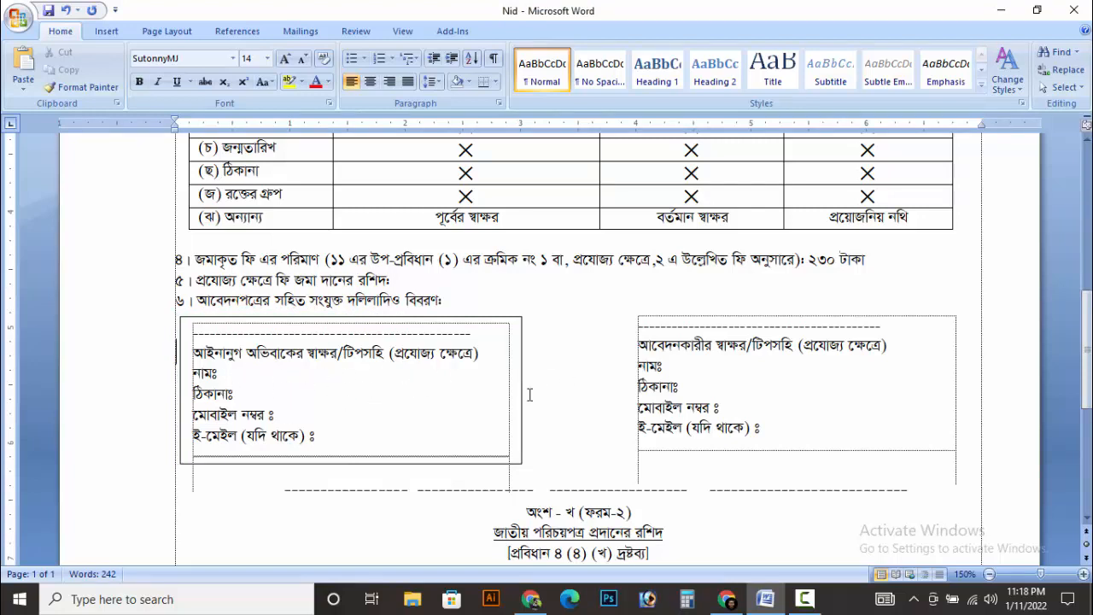
{"action": "left_click", "coordinate": [262, 387]}
{"action": "left_click", "coordinate": [614, 367]}
Enter the applicant's name, address and mobile number in the applicant box, then save the document.
{"action": "left_click", "coordinate": [679, 365]}
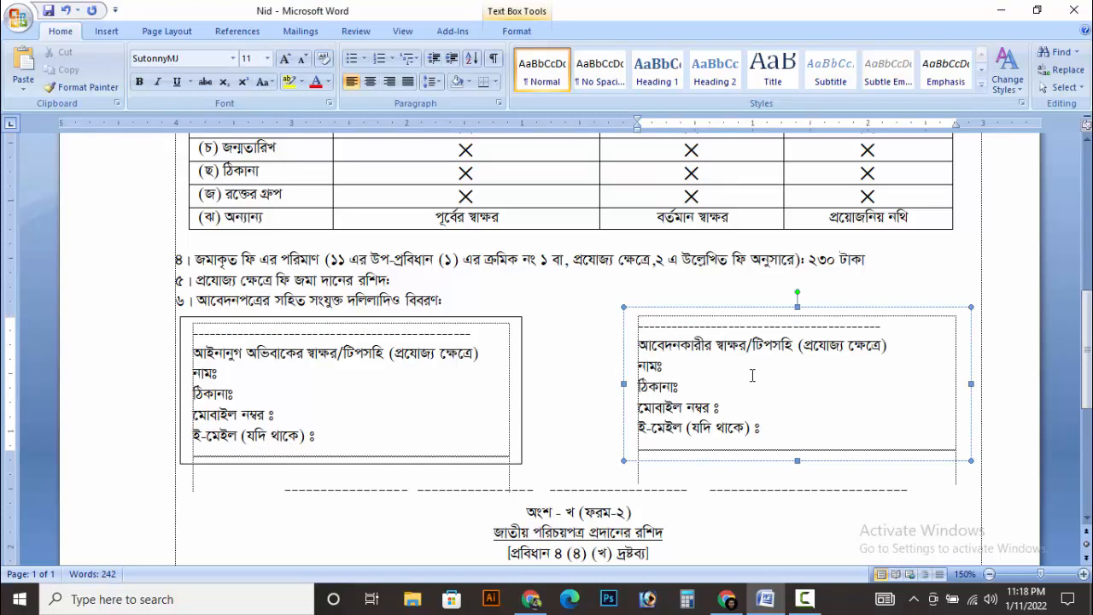
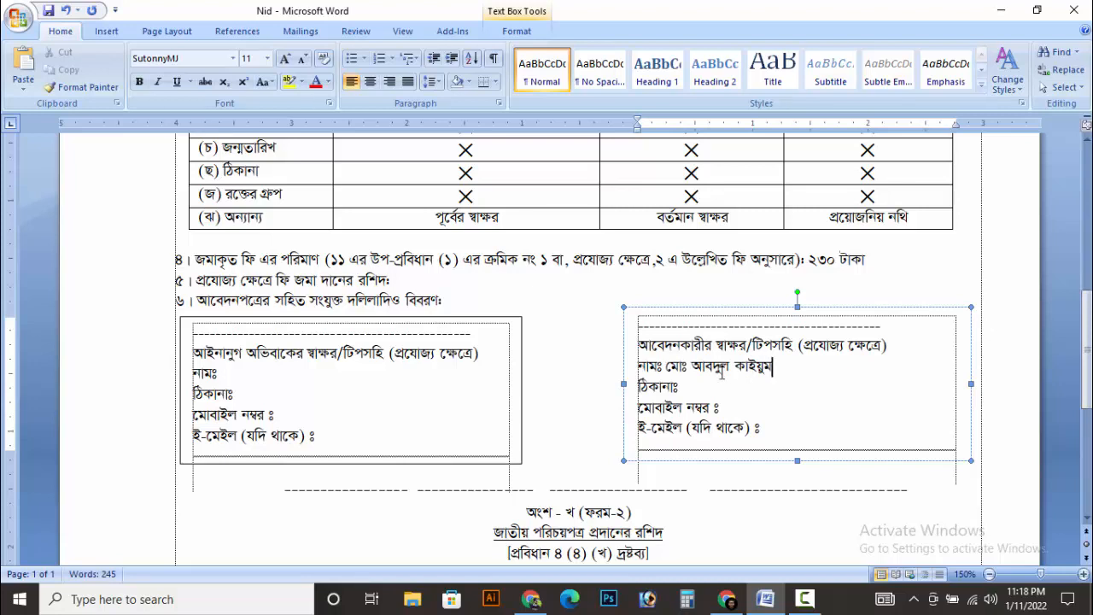
{"action": "left_click", "coordinate": [689, 387]}
{"action": "type", "text": "হ"}
{"action": "key", "text": "BackSpace"}
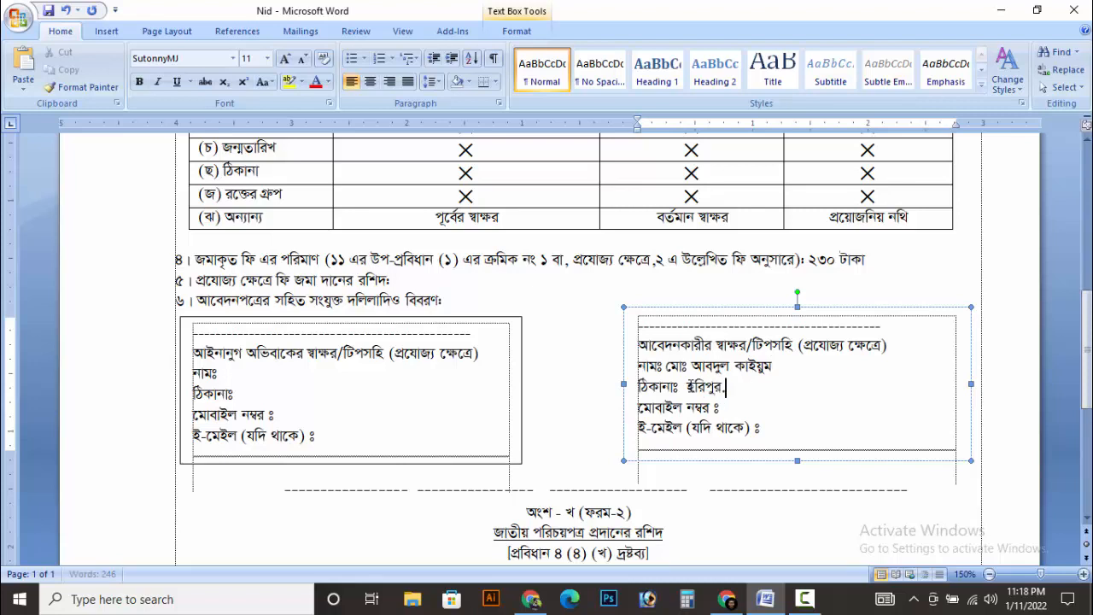
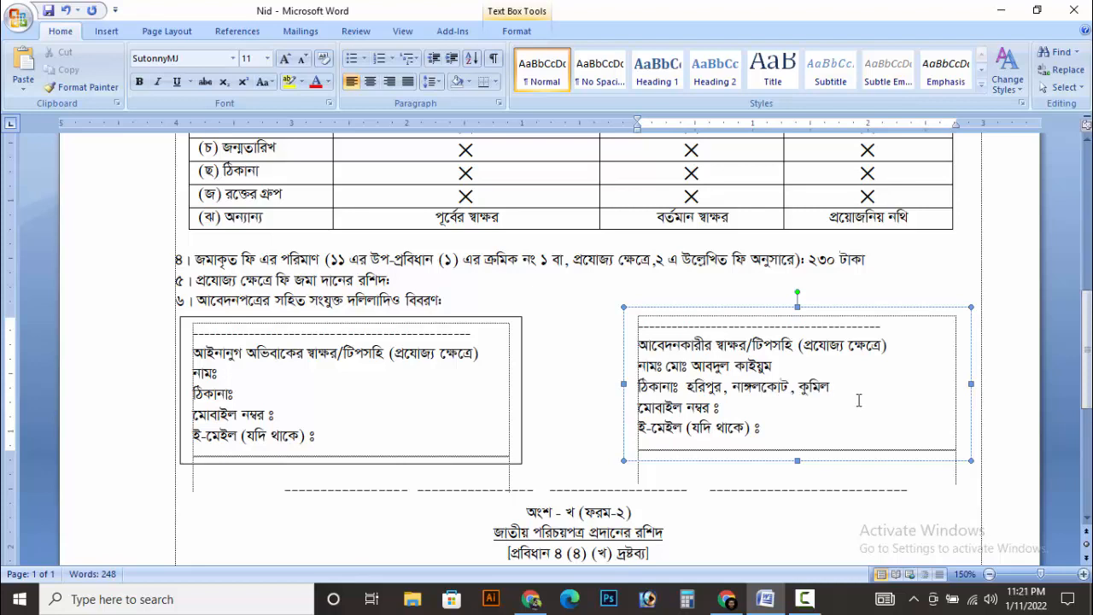
{"action": "type", "text": "।"}
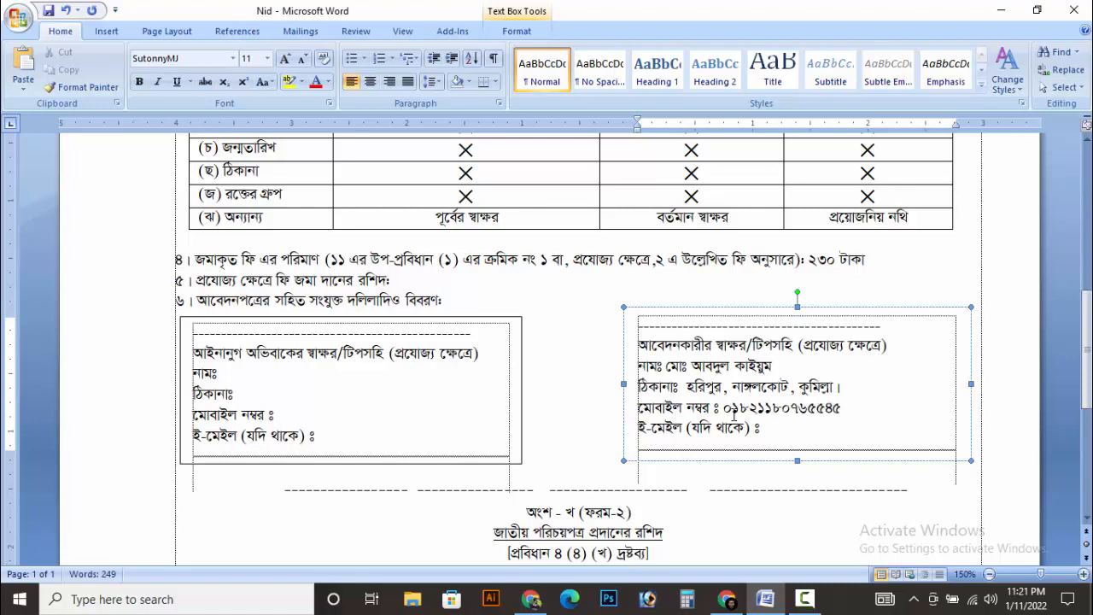
{"action": "key", "text": "ctrl+s"}
{"action": "scroll", "coordinate": [654, 376], "scroll_direction": "down", "scroll_amount": 3}
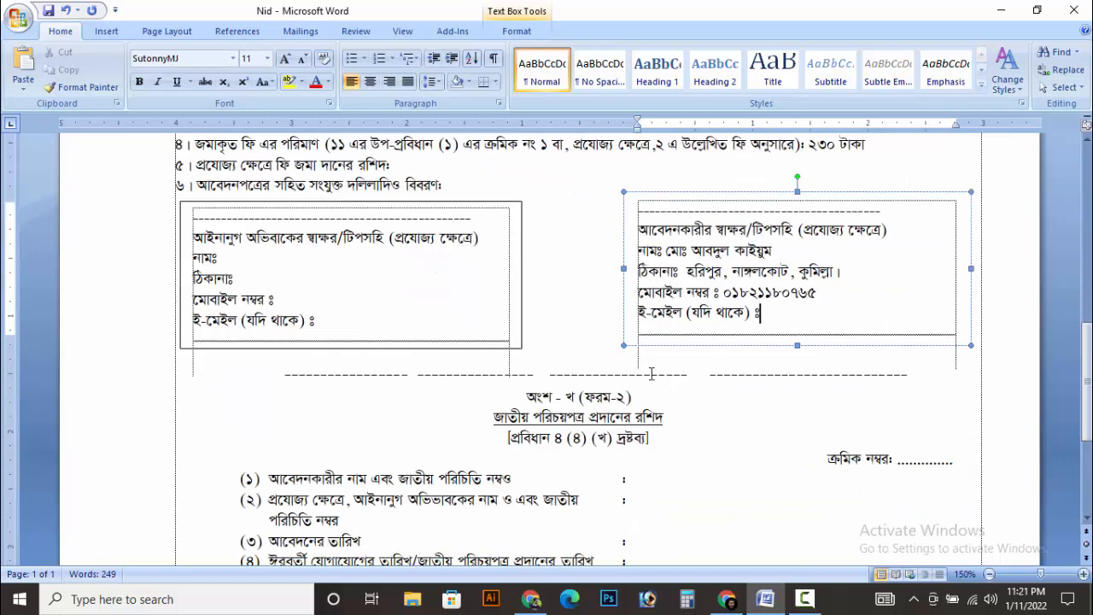
{"action": "scroll", "coordinate": [562, 410], "scroll_direction": "down", "scroll_amount": 2}
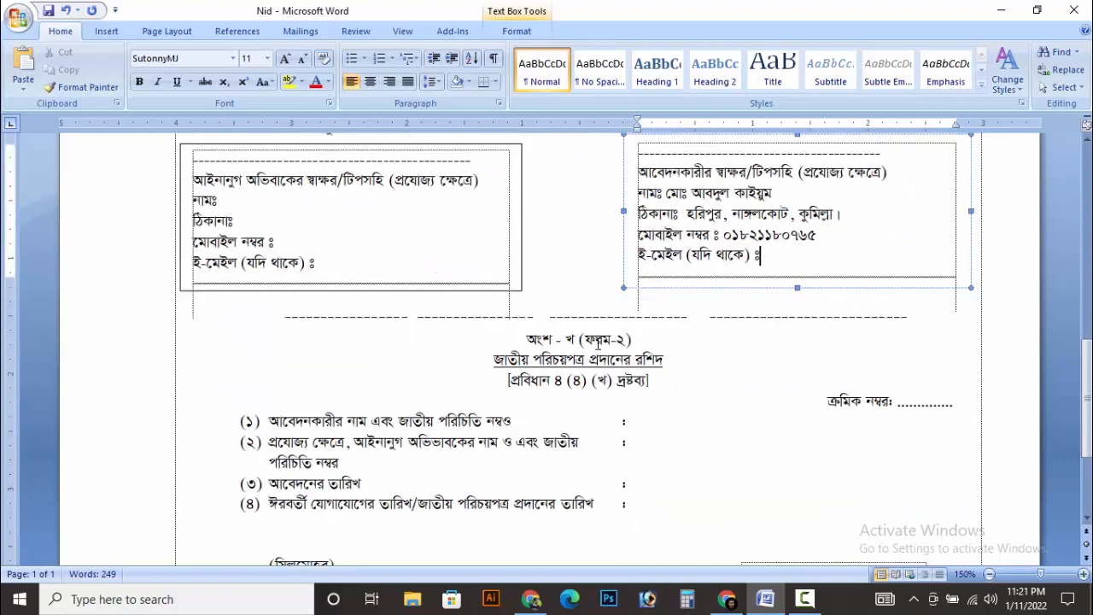
{"action": "scroll", "coordinate": [561, 383], "scroll_direction": "down", "scroll_amount": 2}
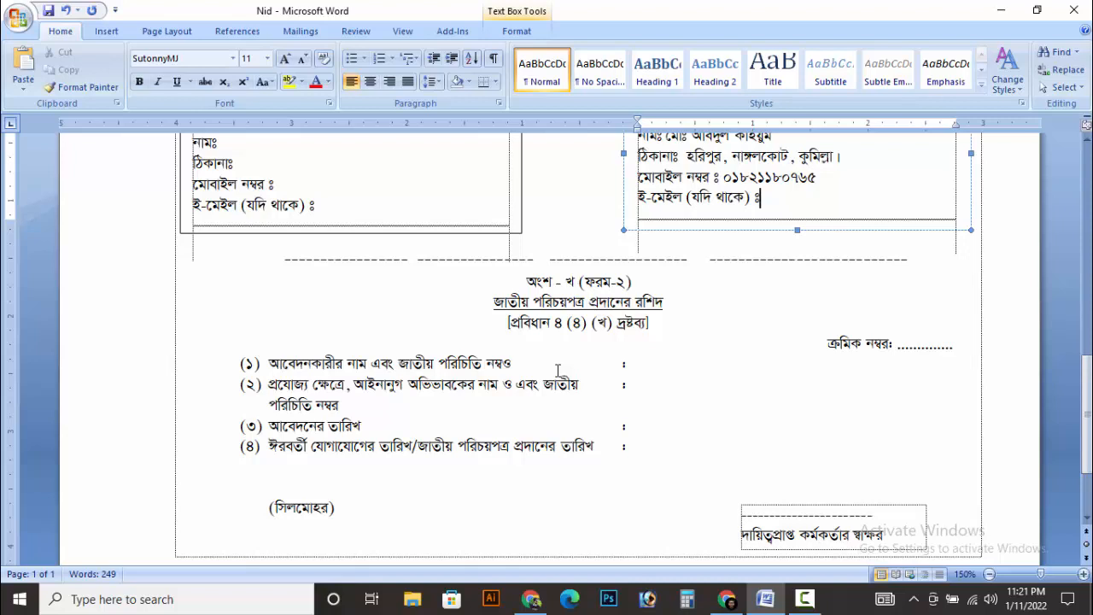
{"action": "left_click", "coordinate": [605, 400]}
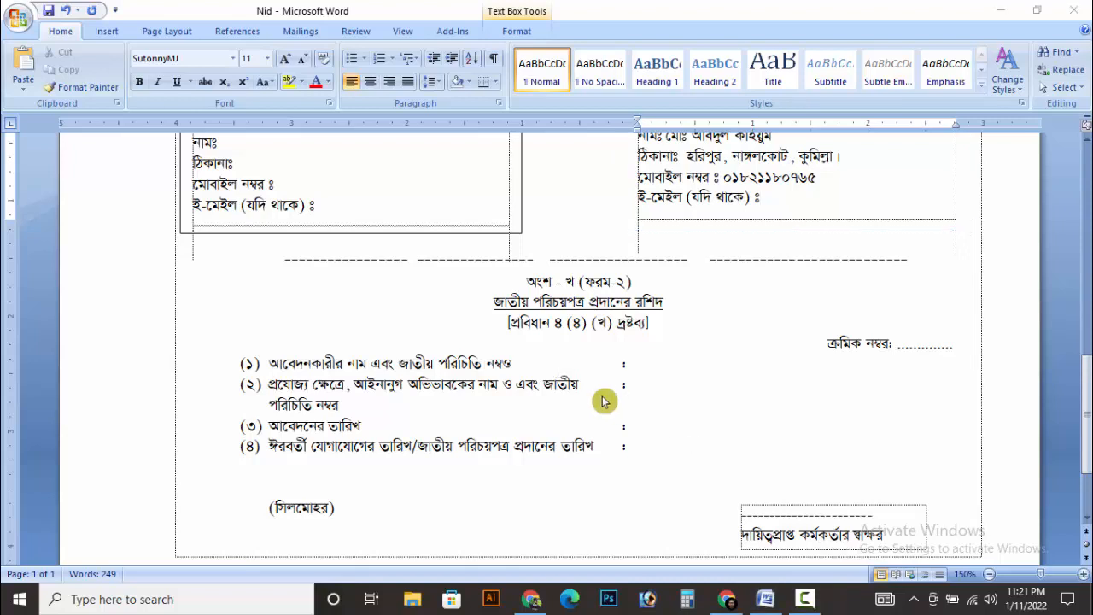
{"action": "scroll", "coordinate": [683, 389], "scroll_direction": "up", "scroll_amount": 1}
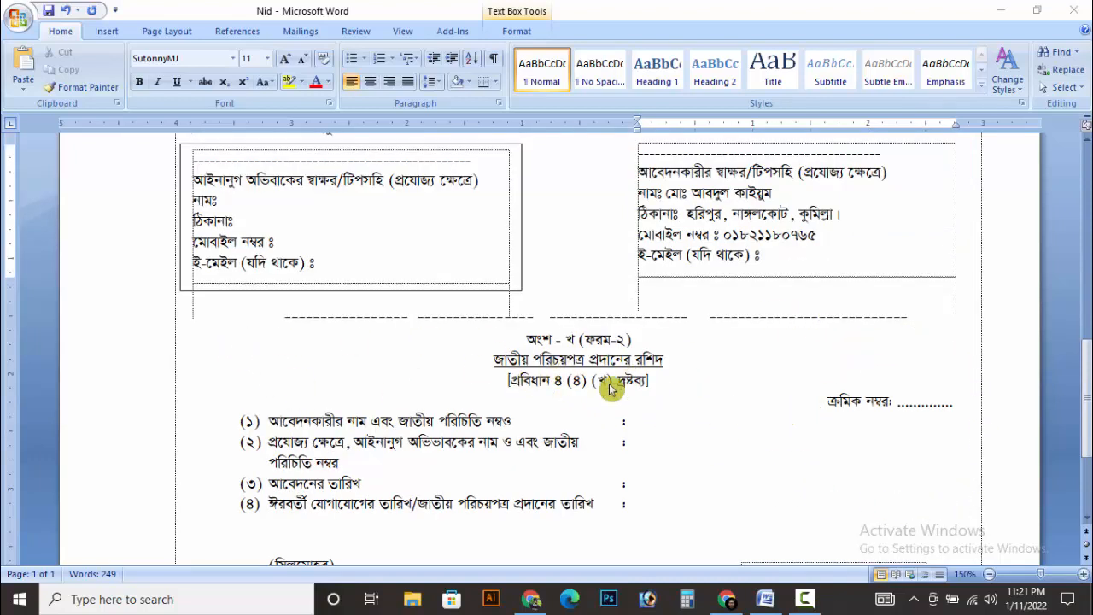
{"action": "scroll", "coordinate": [640, 414], "scroll_direction": "down", "scroll_amount": 2}
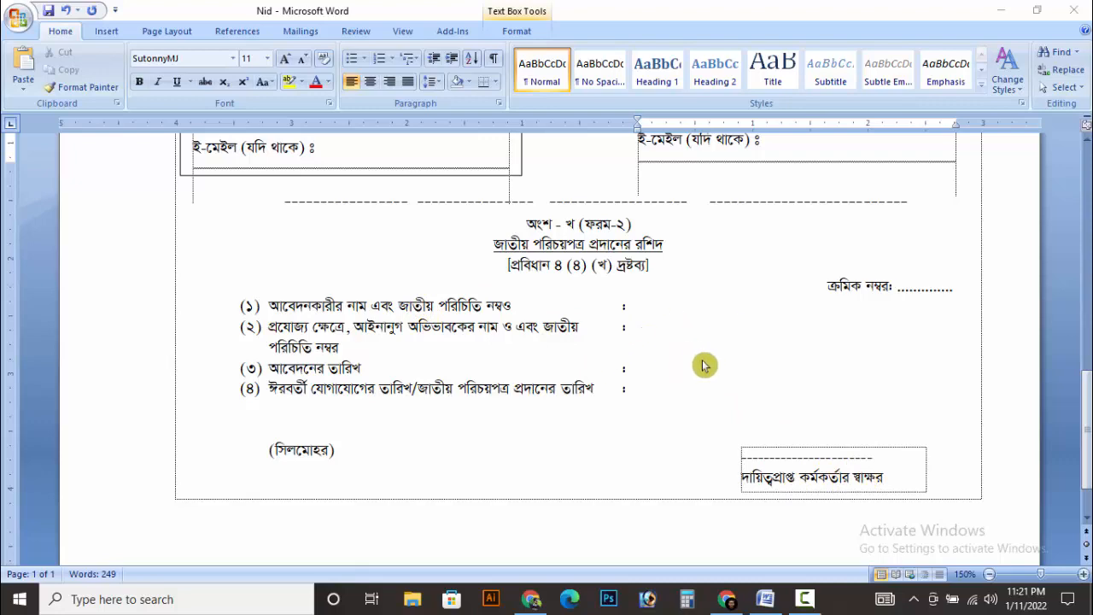
{"action": "scroll", "coordinate": [735, 299], "scroll_direction": "up", "scroll_amount": 15}
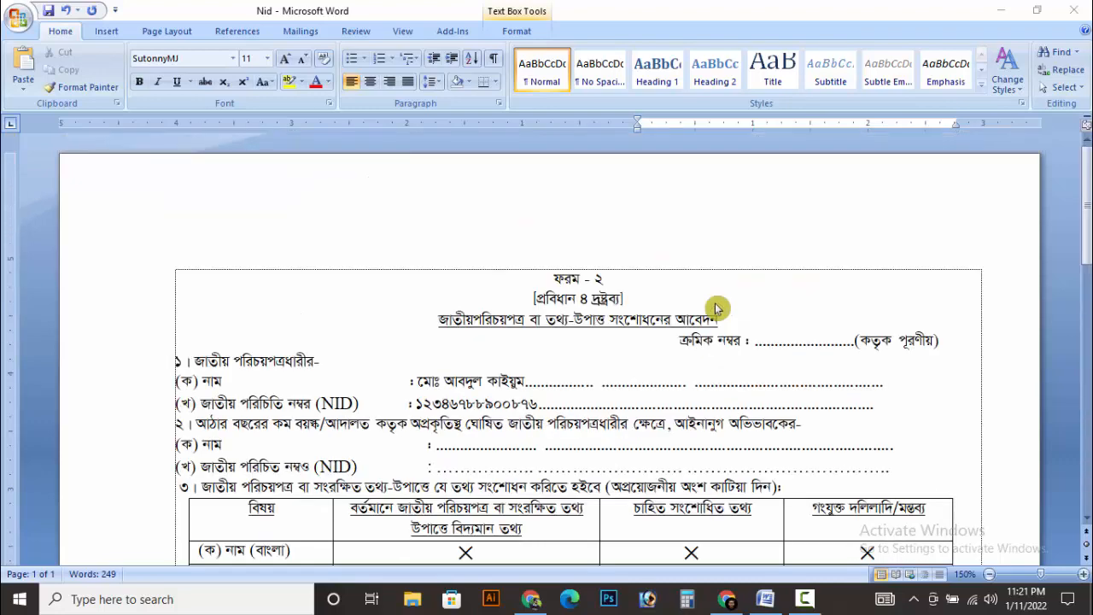
{"action": "scroll", "coordinate": [727, 325], "scroll_direction": "down", "scroll_amount": 2}
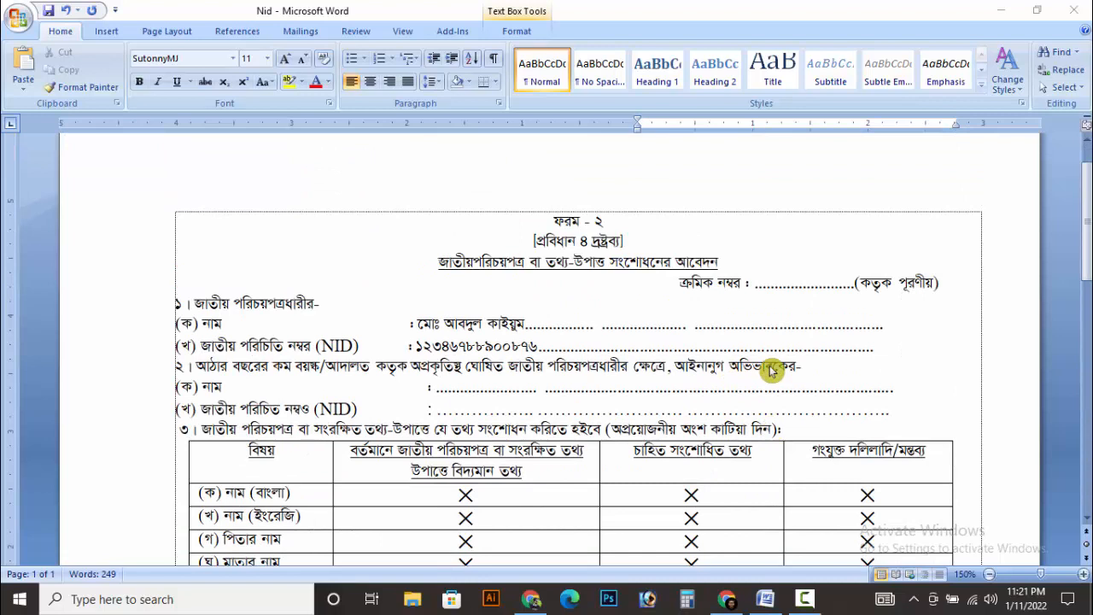